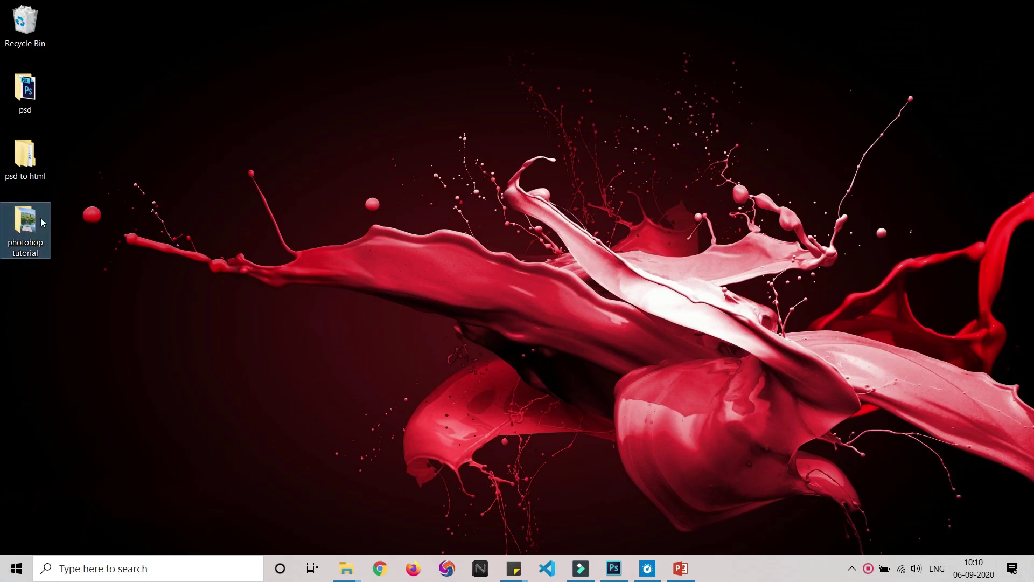
Open the photohop tutorial folder full-screen with its photos shown as large icons.
{"action": "double_click", "coordinate": [43, 222]}
{"action": "left_click", "coordinate": [489, 9]}
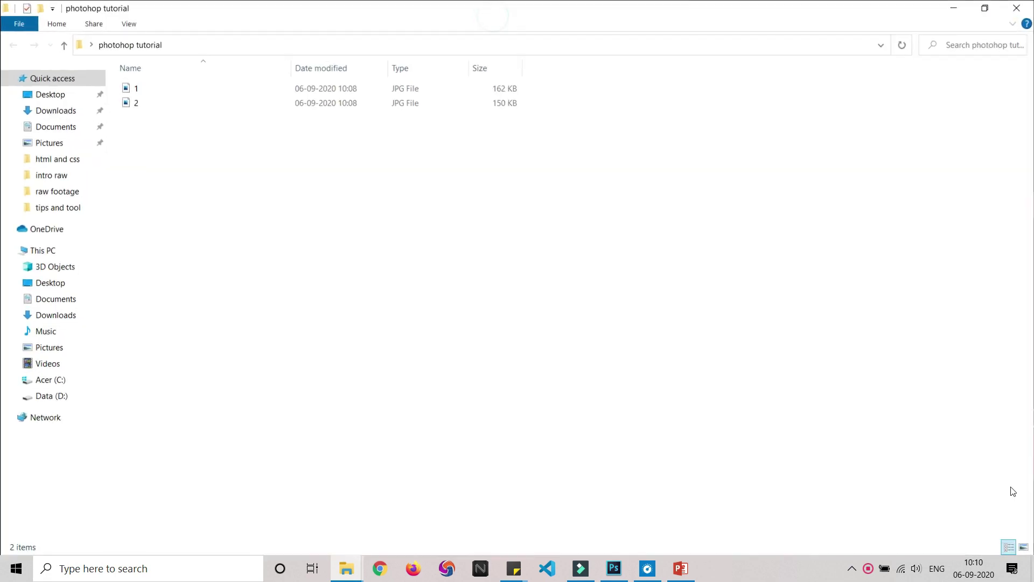
{"action": "left_click", "coordinate": [1024, 547]}
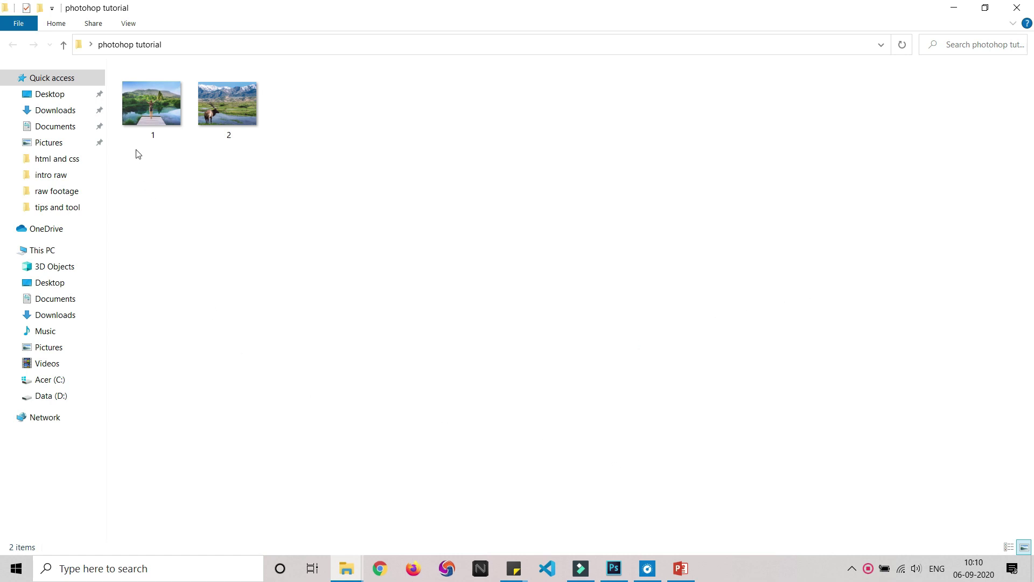
Drag photo 1 from the folder into Photoshop, then close that document.
{"action": "left_click_drag", "start_coordinate": [148, 102], "coordinate": [617, 518]}
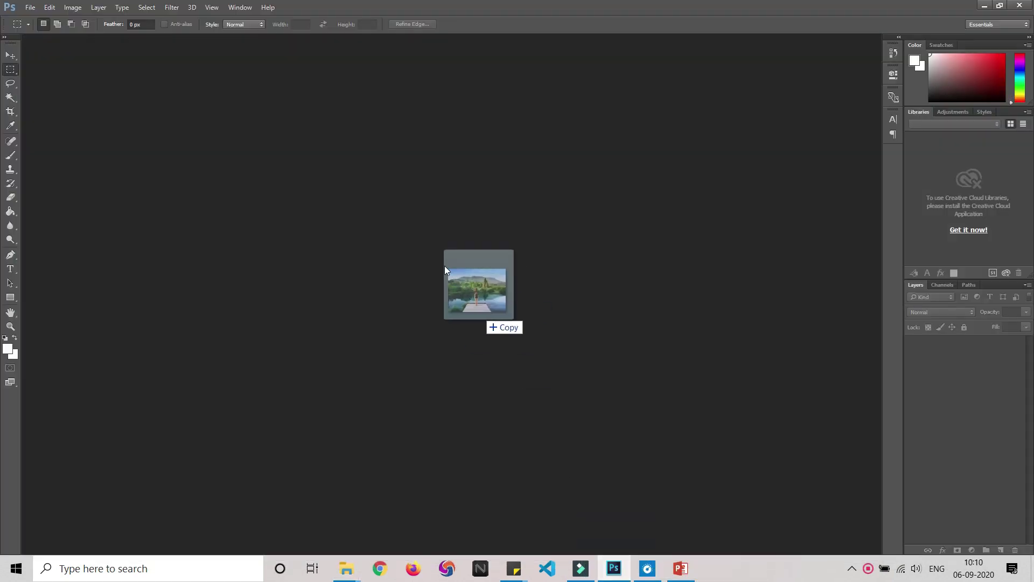
{"action": "left_click_drag", "start_coordinate": [618, 518], "coordinate": [429, 244]}
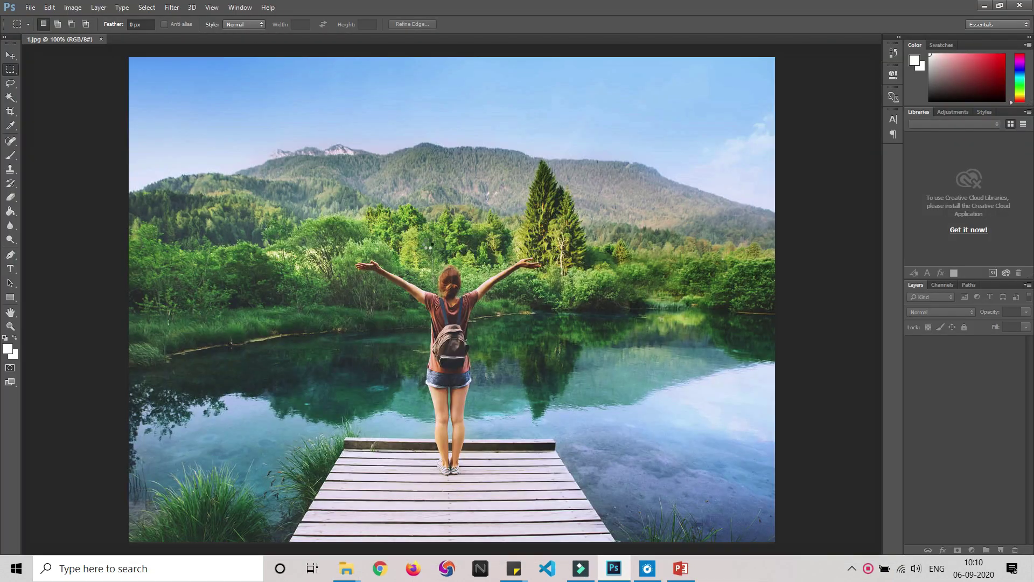
{"action": "left_click", "coordinate": [100, 39]}
Open 1.jpg from Desktop > photohop tutorial using File > Open.
{"action": "left_click", "coordinate": [31, 7]}
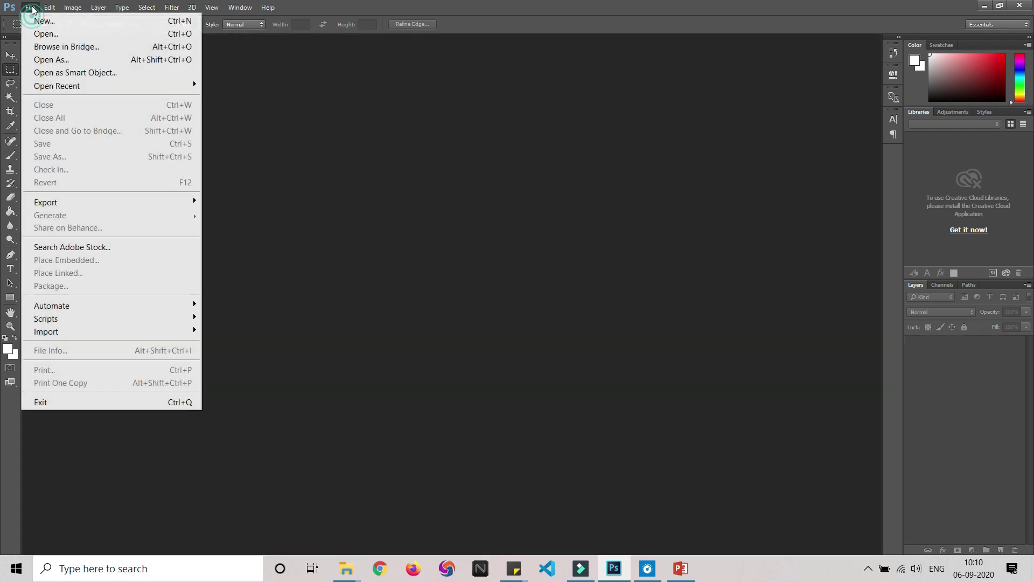
{"action": "left_click", "coordinate": [44, 35]}
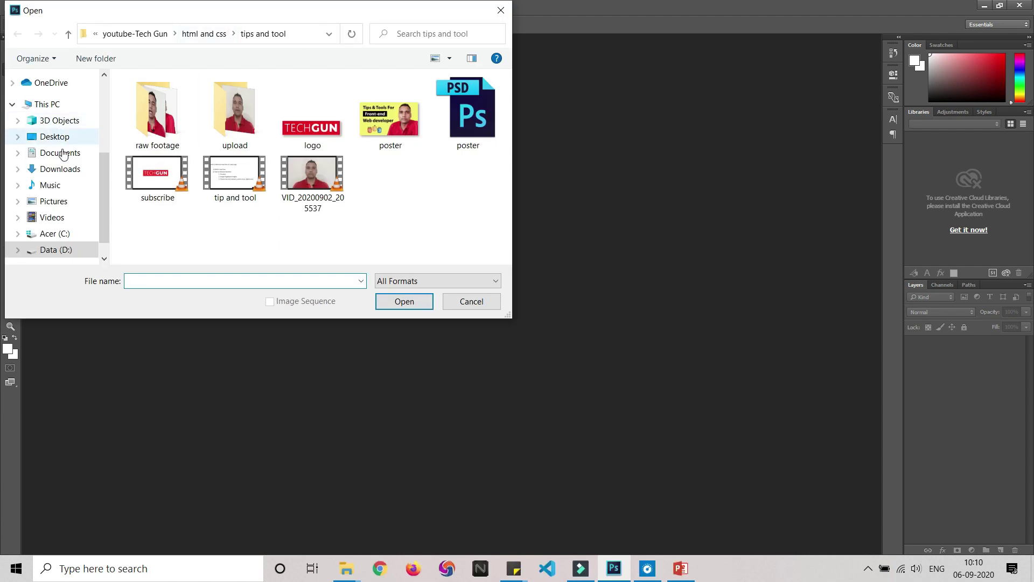
{"action": "left_click", "coordinate": [54, 136]}
{"action": "double_click", "coordinate": [164, 132]}
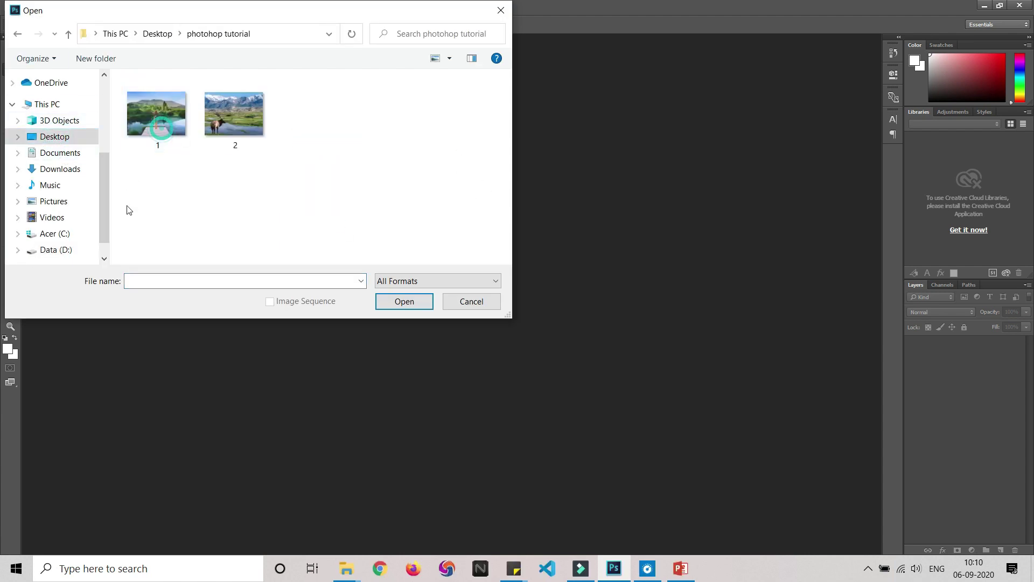
{"action": "double_click", "coordinate": [162, 111]}
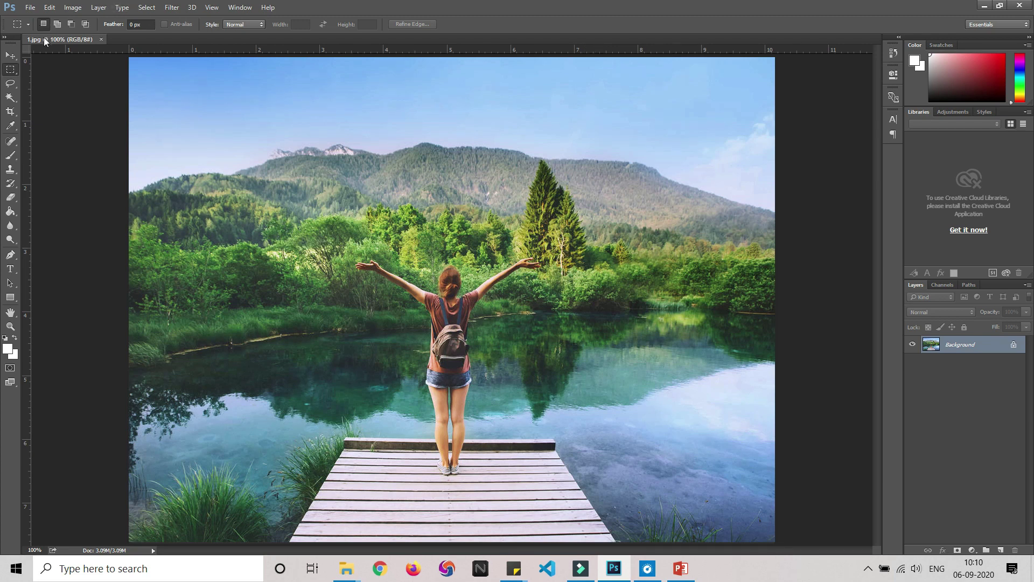
Close 1.jpg, then drag photos 1 and 2 from the folder into Photoshop.
{"action": "left_click", "coordinate": [101, 39]}
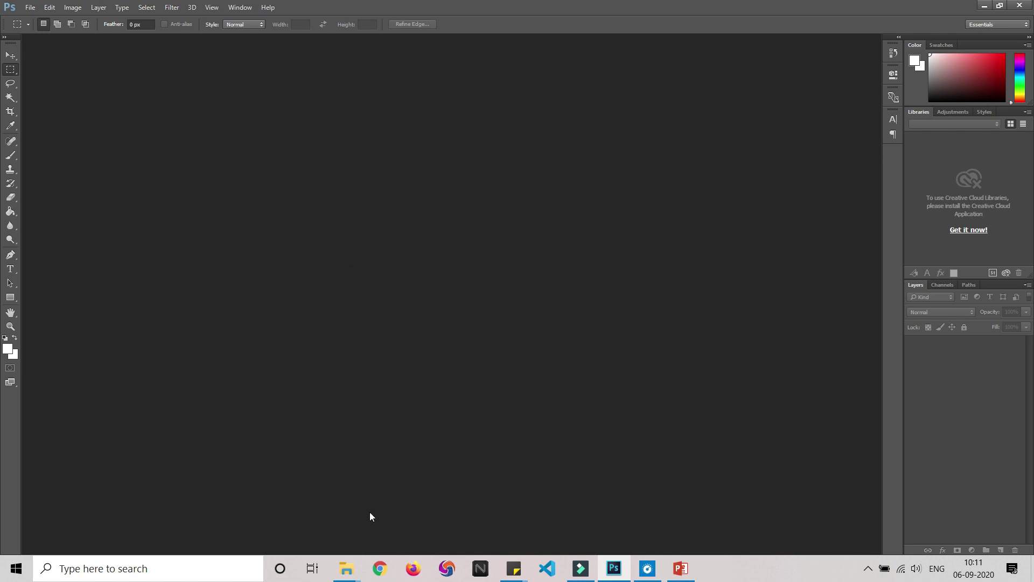
{"action": "mouse_move", "coordinate": [345, 568]}
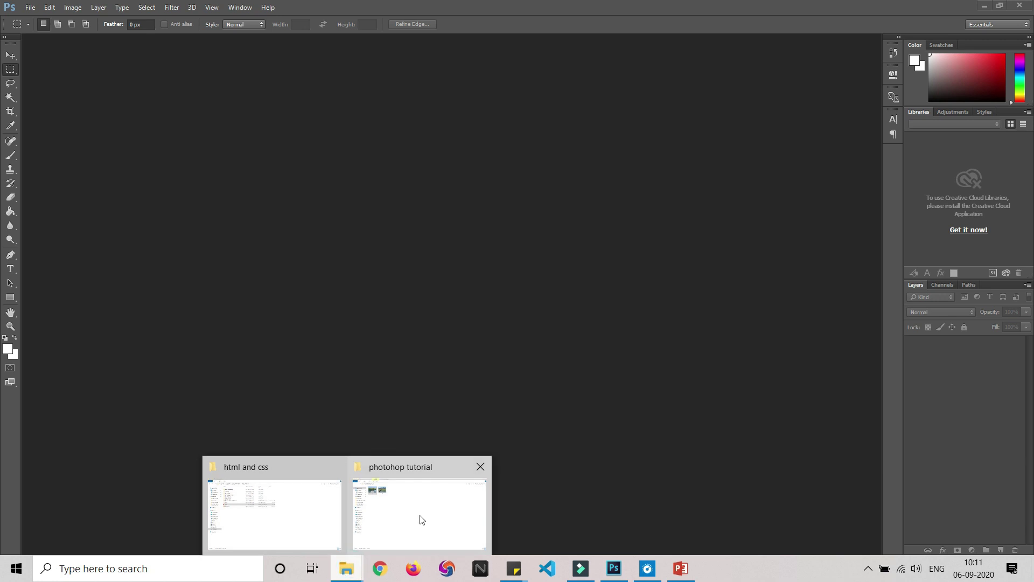
{"action": "left_click", "coordinate": [418, 516]}
{"action": "left_click_drag", "start_coordinate": [361, 180], "coordinate": [160, 82]}
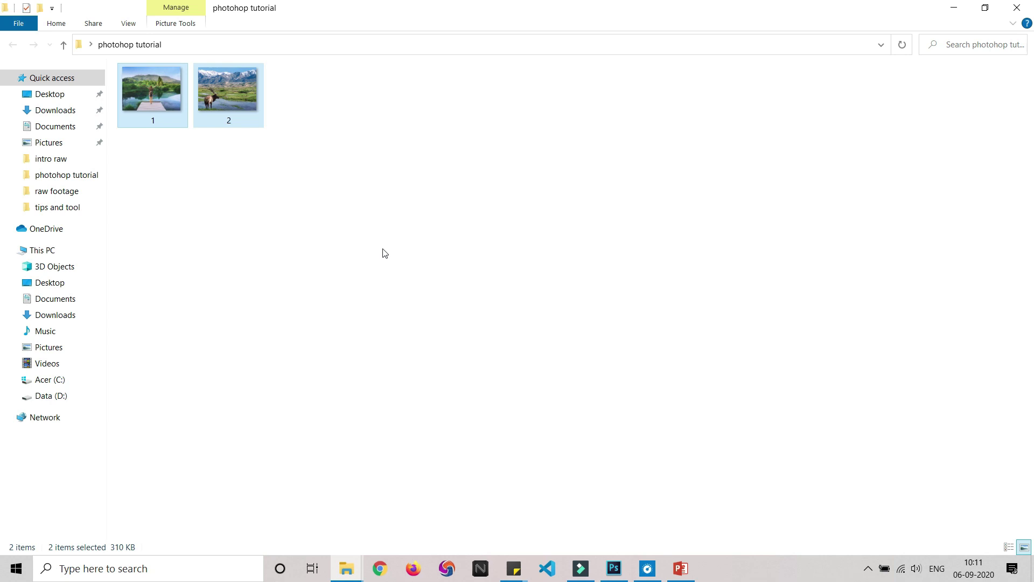
{"action": "left_click", "coordinate": [274, 265]}
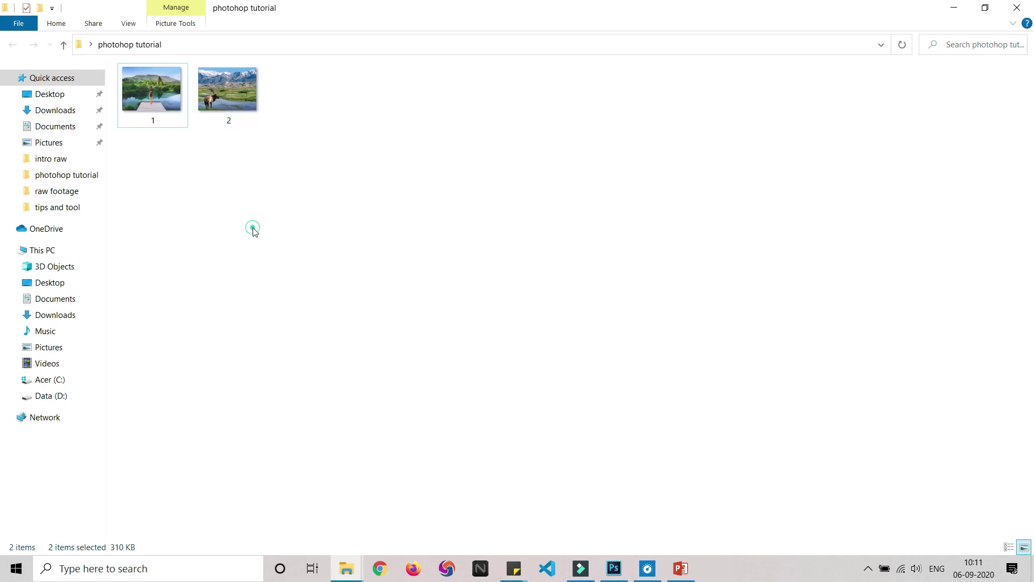
{"action": "mouse_move", "coordinate": [197, 116]}
{"action": "left_mouse_down"}
{"action": "mouse_move", "coordinate": [178, 111]}
{"action": "mouse_move", "coordinate": [618, 570]}
{"action": "mouse_move", "coordinate": [409, 237]}
{"action": "left_mouse_up"}
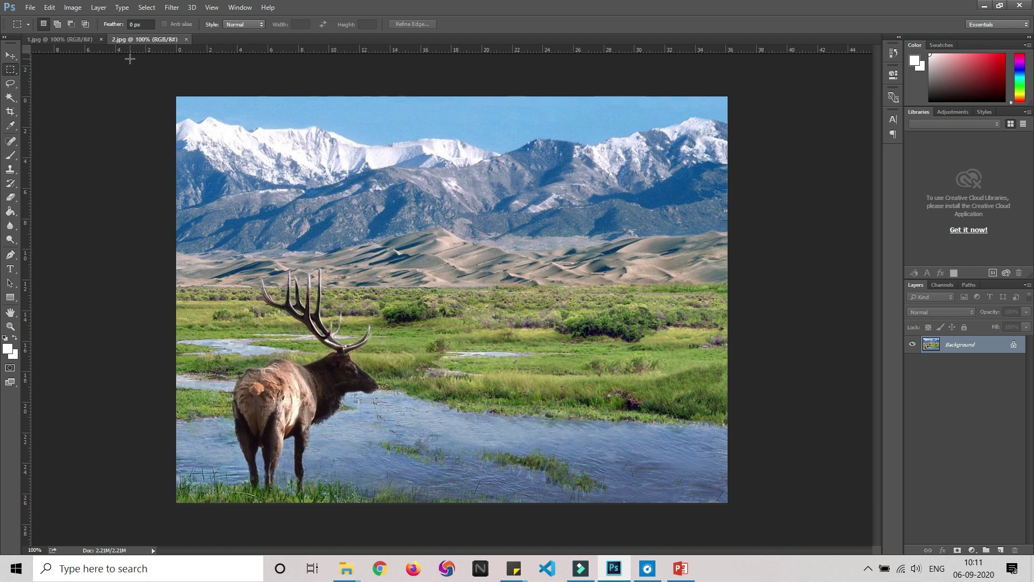
Switch between the 1.jpg and 2.jpg tabs, ending on the dock photo 1.jpg.
{"action": "left_click", "coordinate": [73, 39]}
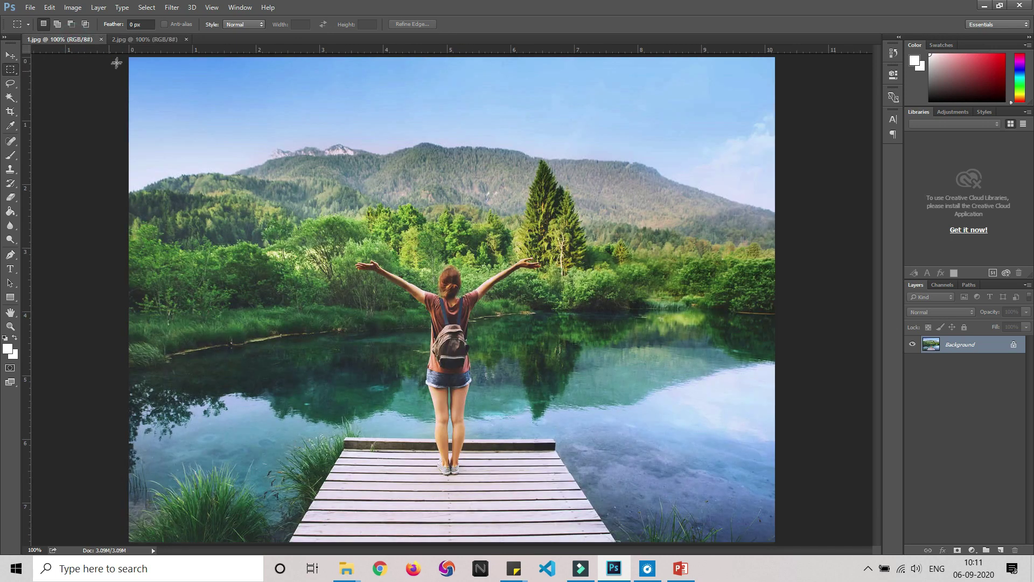
{"action": "left_click", "coordinate": [134, 41]}
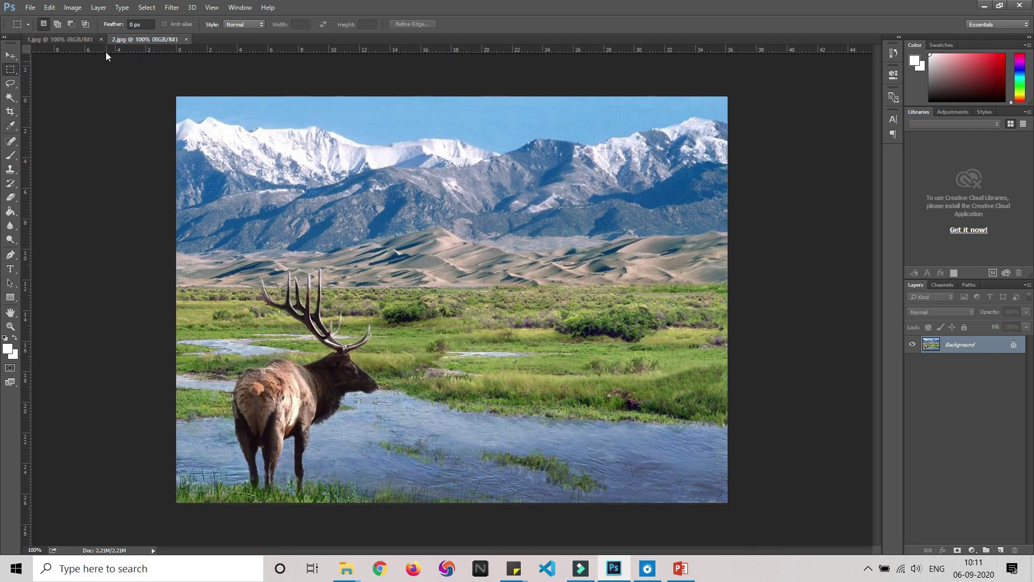
{"action": "left_click", "coordinate": [81, 39]}
{"action": "left_click", "coordinate": [138, 39]}
{"action": "left_click", "coordinate": [55, 40]}
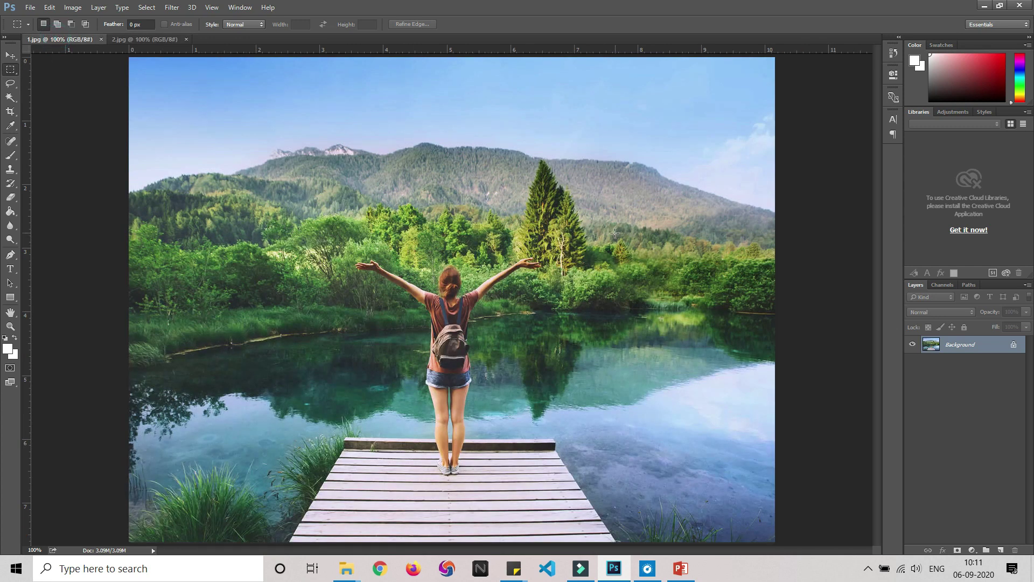
{"action": "left_click", "coordinate": [30, 8]}
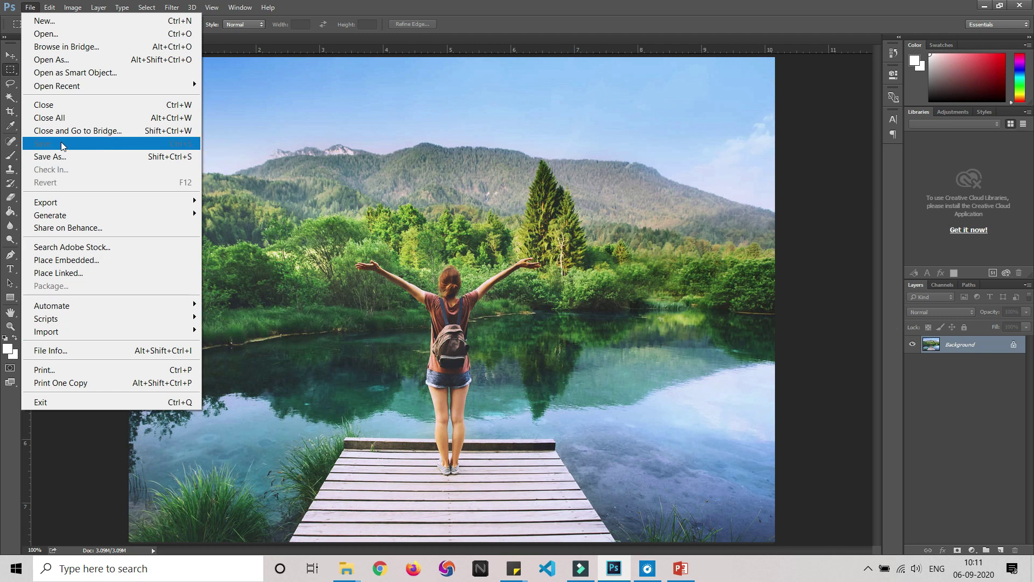
{"action": "left_click", "coordinate": [796, 166]}
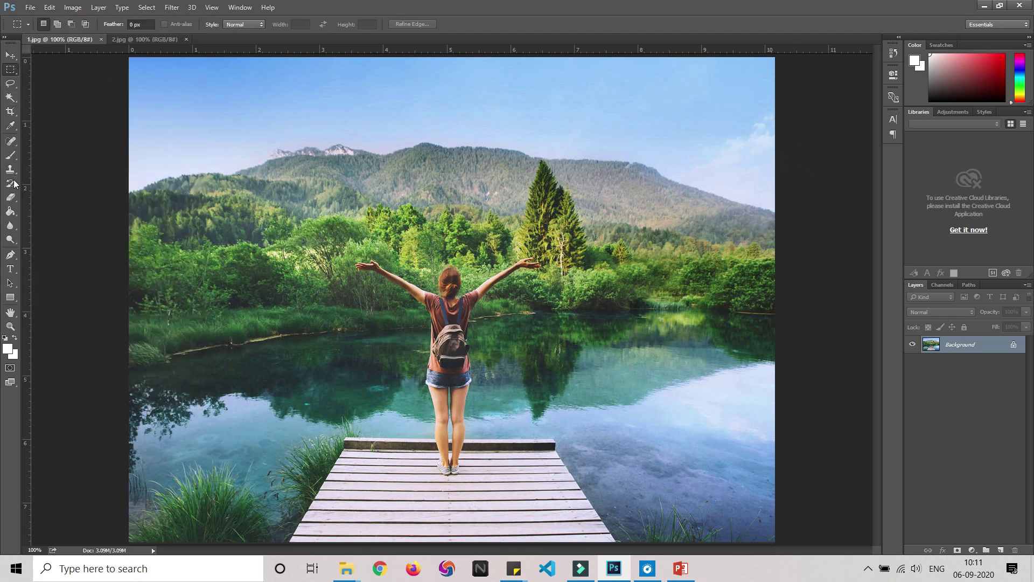
Crop a strip of sky off the top of the dock photo and commit it.
{"action": "left_click", "coordinate": [11, 111]}
{"action": "left_click_drag", "start_coordinate": [450, 56], "coordinate": [452, 76]}
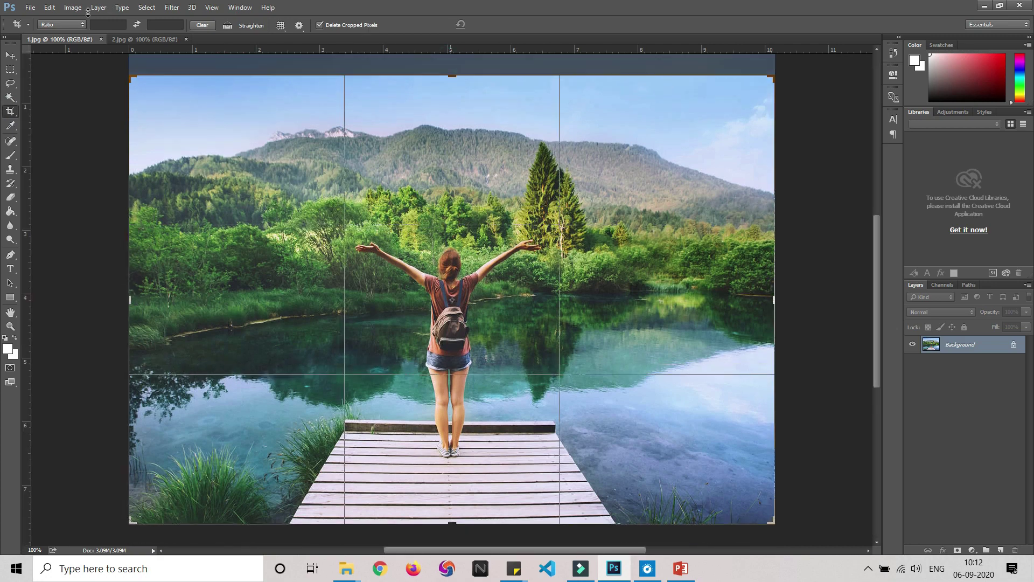
{"action": "left_click", "coordinate": [499, 24]}
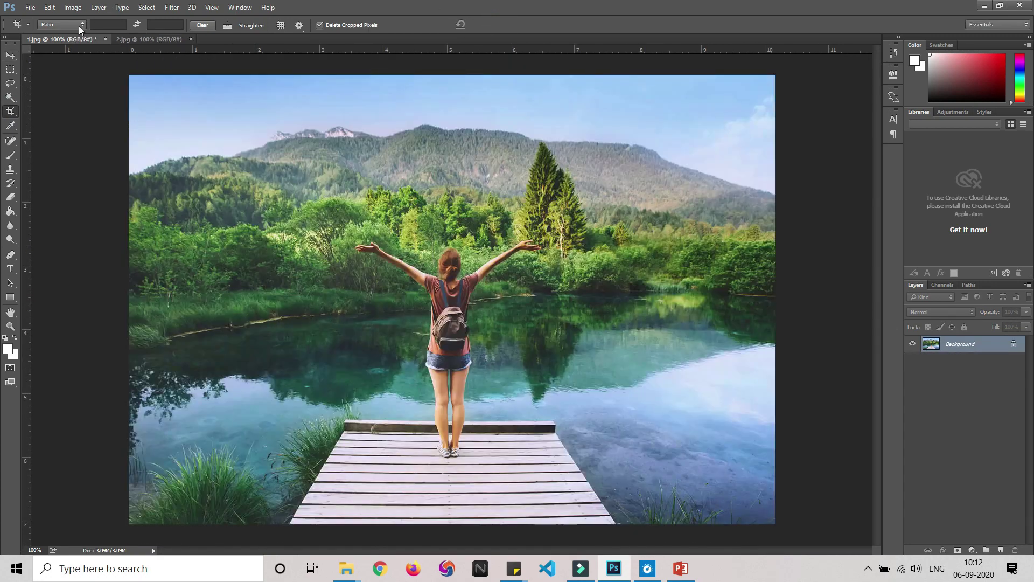
{"action": "left_click", "coordinate": [31, 9]}
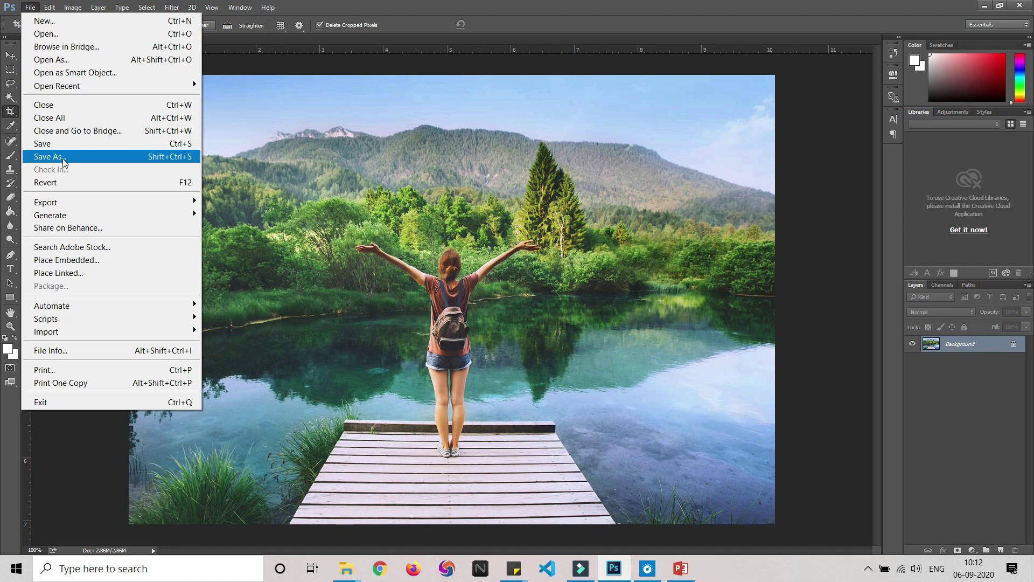
Save the cropped dock photo as 1.1 in Photoshop (*.PSD) format.
{"action": "left_click", "coordinate": [63, 157]}
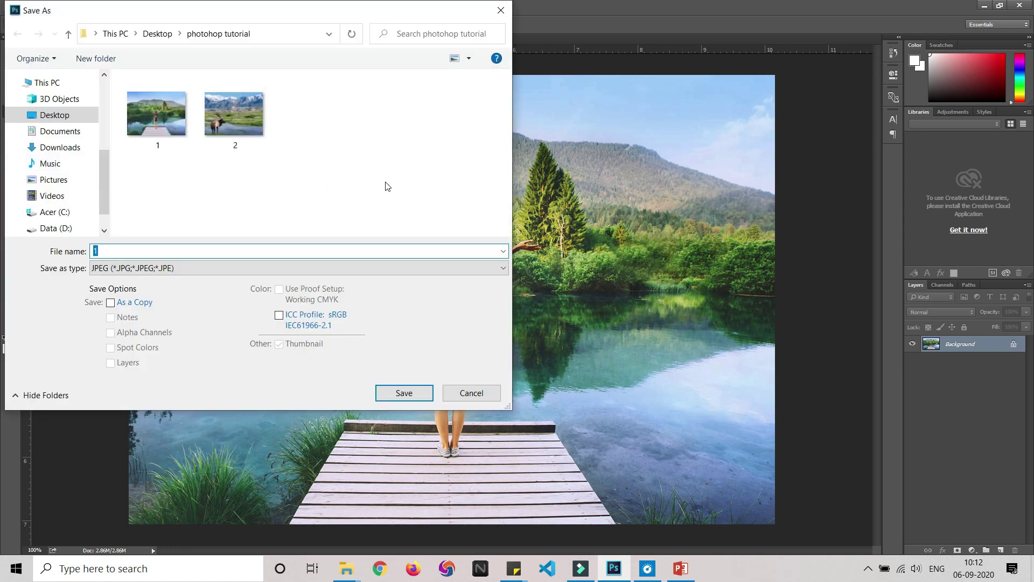
{"action": "left_click", "coordinate": [152, 128]}
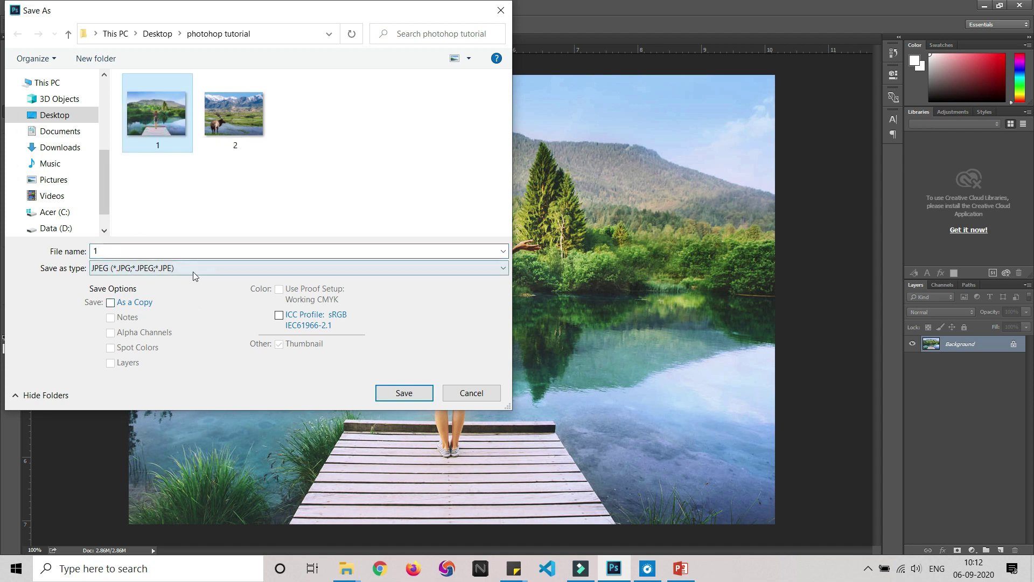
{"action": "double_click", "coordinate": [188, 250]}
{"action": "left_click", "coordinate": [188, 251]}
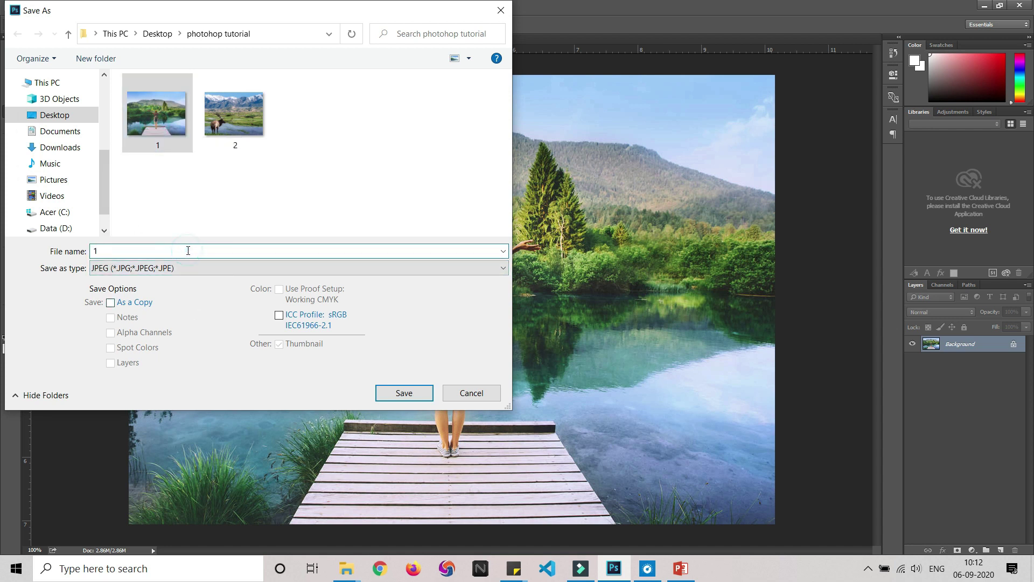
{"action": "type", "text": ".1"}
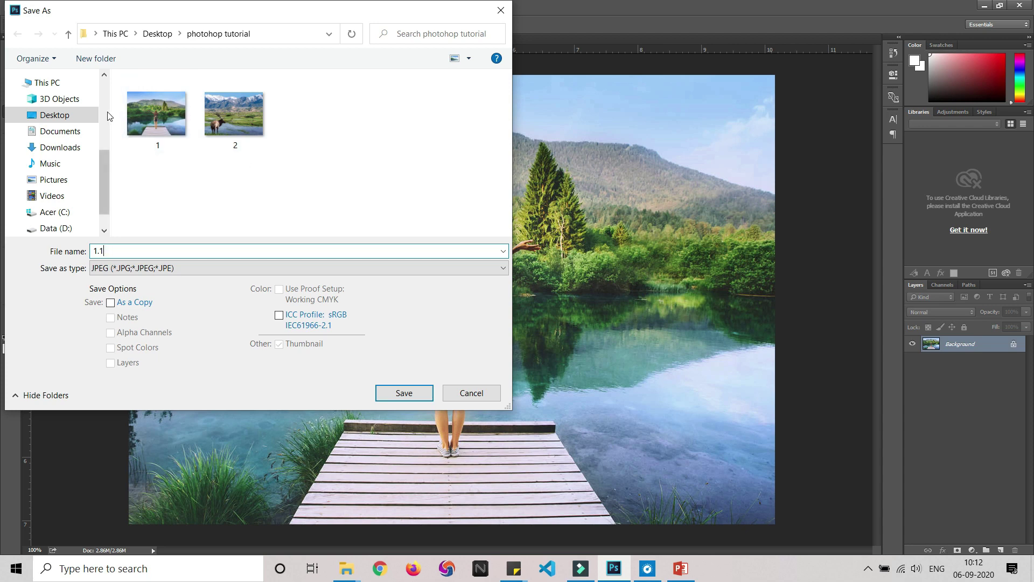
{"action": "left_click", "coordinate": [210, 271]}
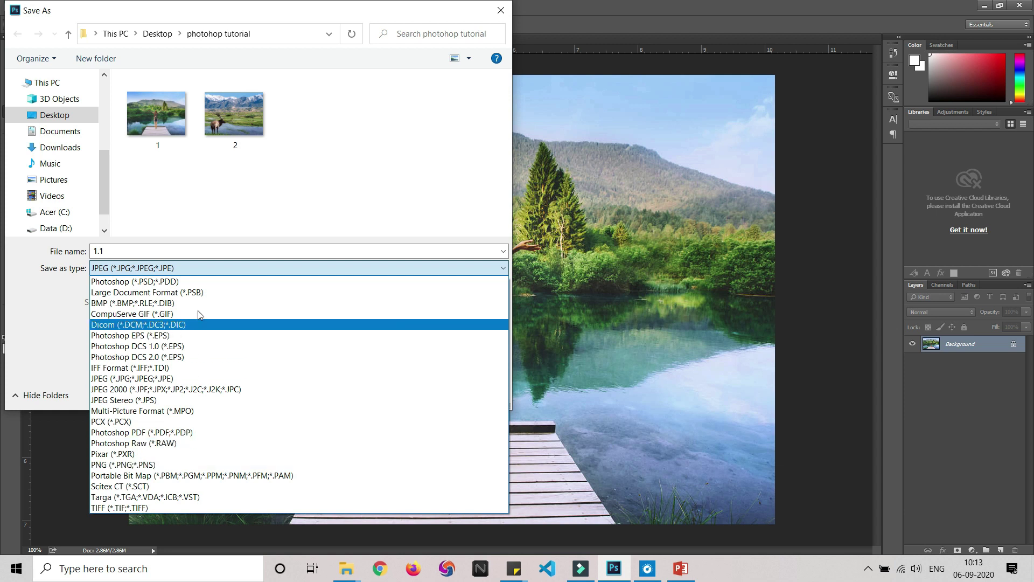
{"action": "left_click", "coordinate": [196, 279]}
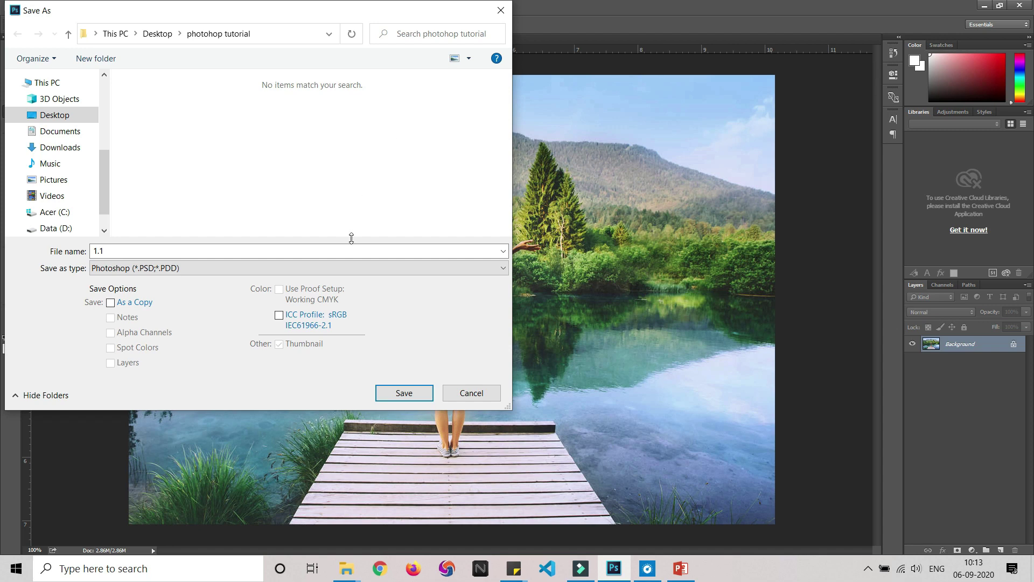
{"action": "left_click", "coordinate": [415, 392]}
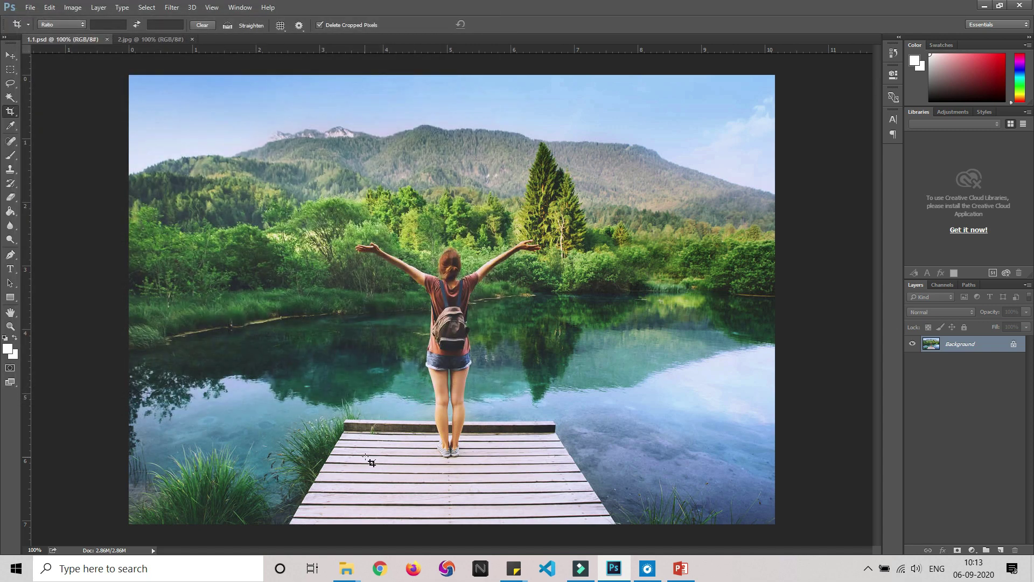
{"action": "mouse_move", "coordinate": [346, 568]}
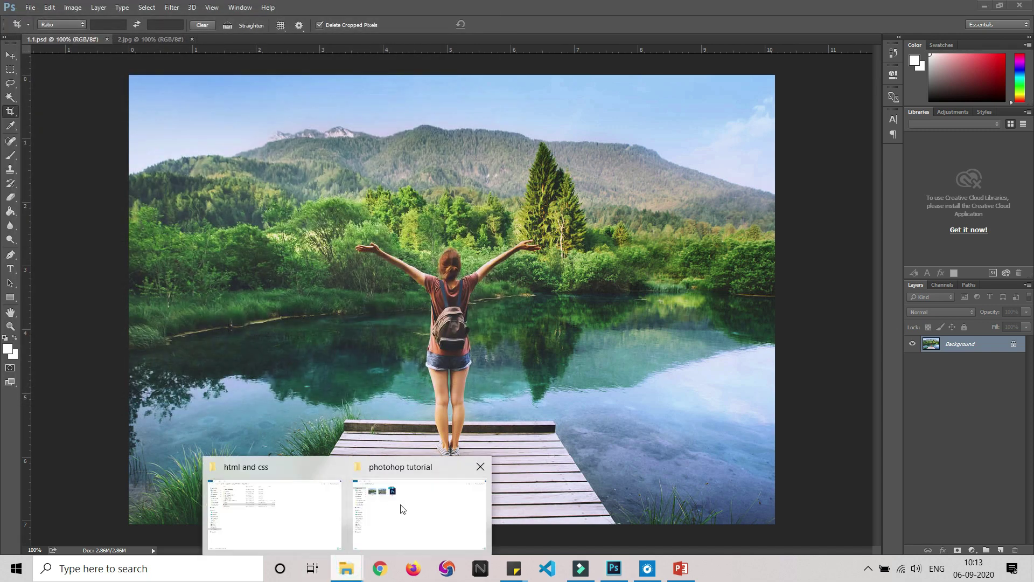
Reopen 1.1.psd in Photoshop from the photohop tutorial folder window.
{"action": "left_click", "coordinate": [401, 504]}
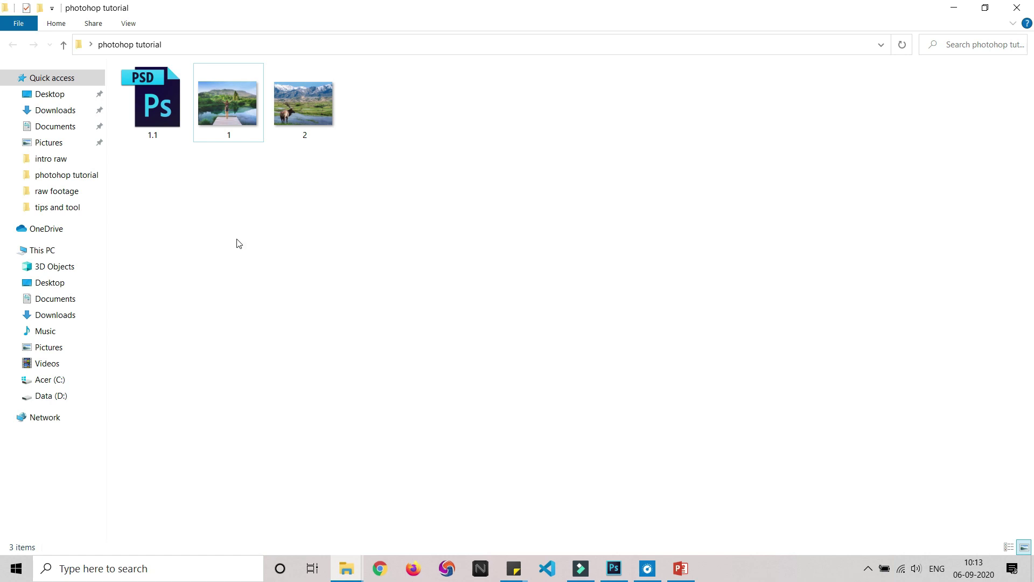
{"action": "double_click", "coordinate": [164, 107]}
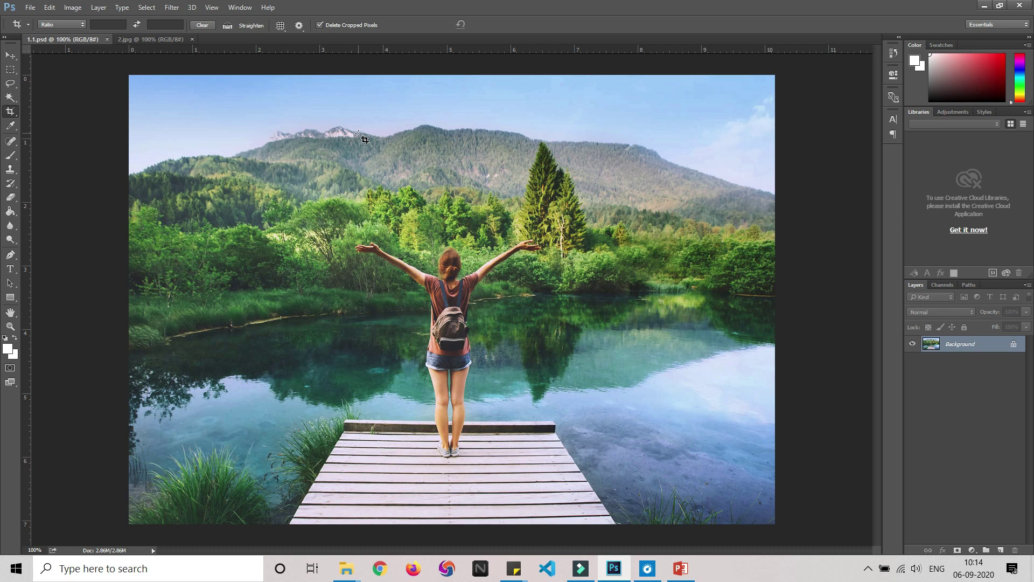
Close both 1.1.psd and 2.jpg, leaving Photoshop with no open documents.
{"action": "left_click", "coordinate": [107, 40]}
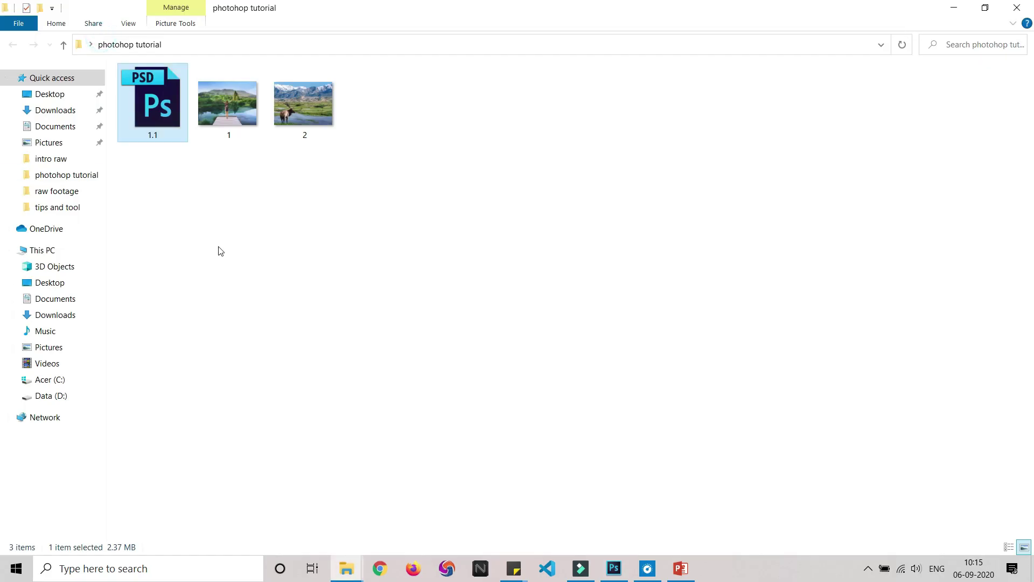
{"action": "left_click", "coordinate": [613, 569]}
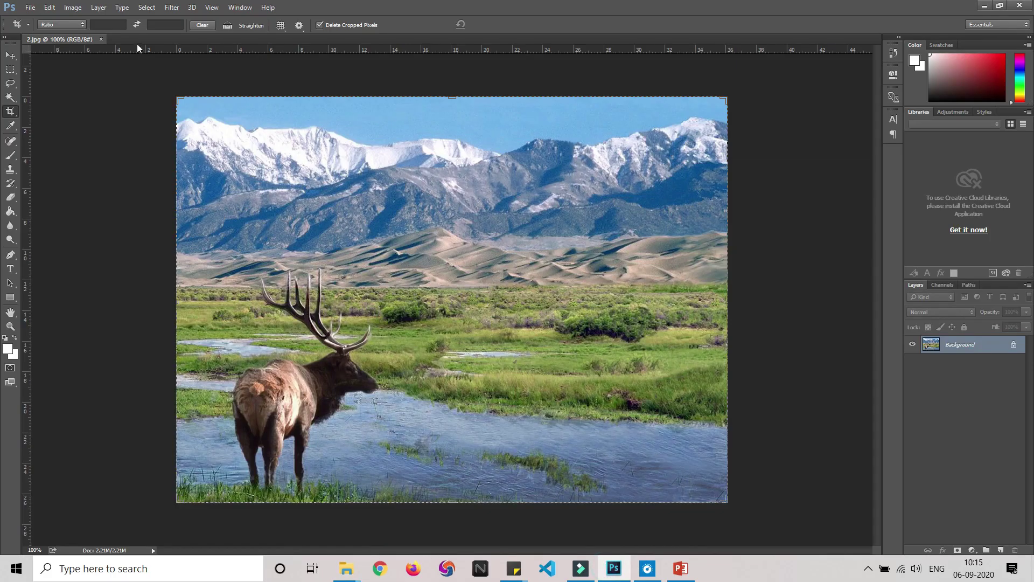
{"action": "key", "text": "ctrl+w"}
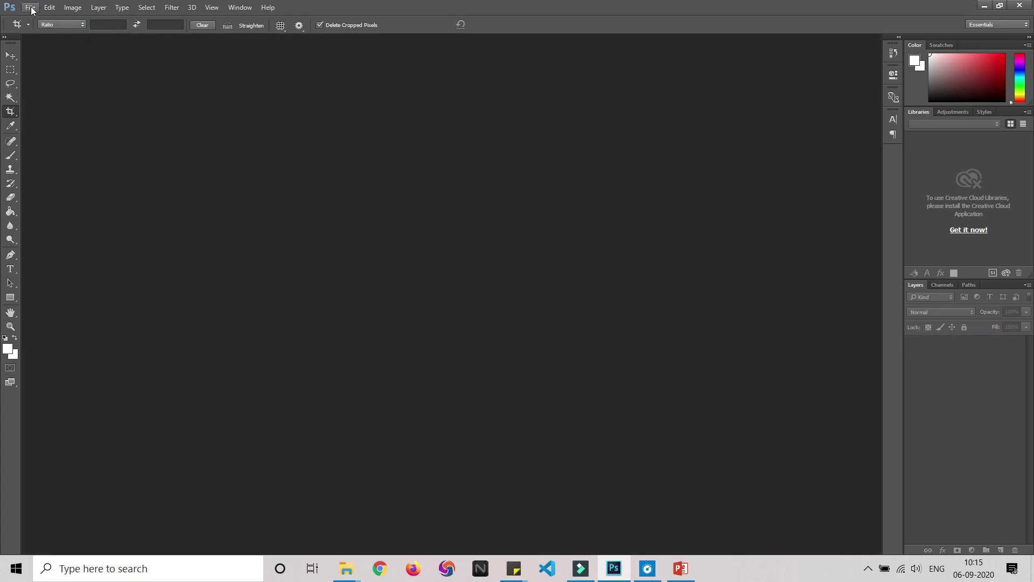
{"action": "left_click", "coordinate": [31, 7]}
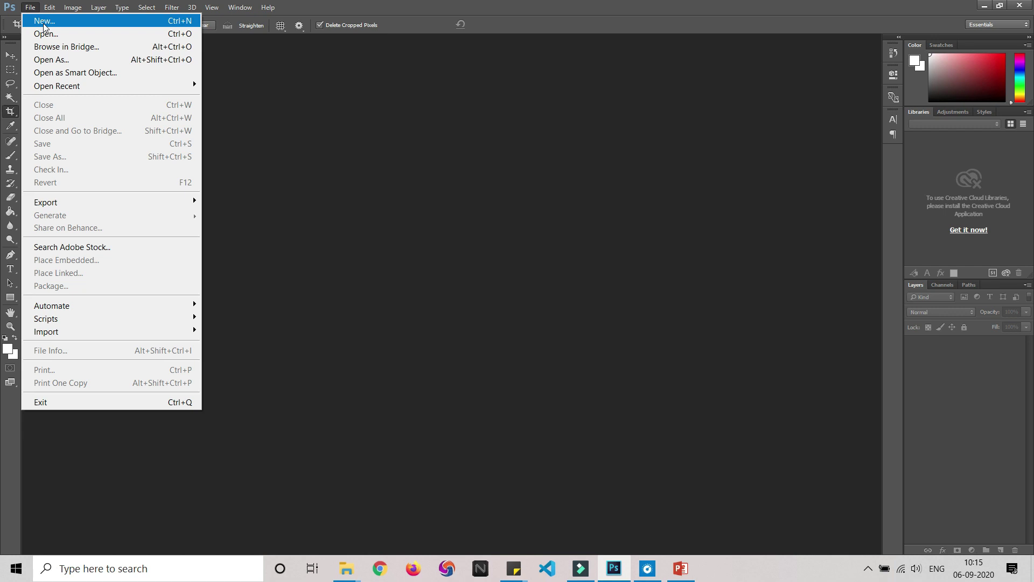
Create a Custom 1280×720 pixel document with White background named 'yotutube thubnail'.
{"action": "left_click", "coordinate": [44, 23]}
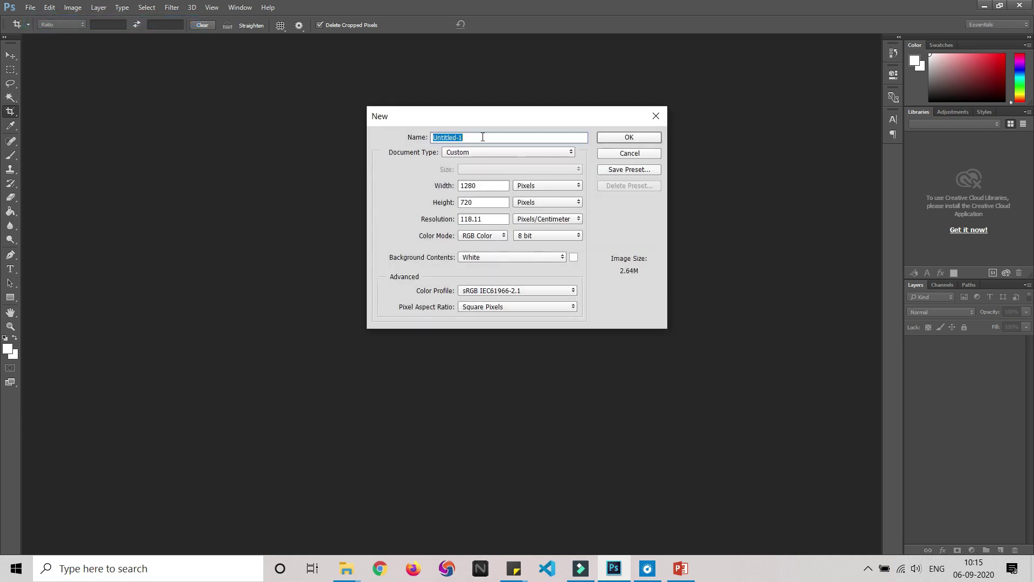
{"action": "key", "text": "BackSpace"}
{"action": "type", "text": "y"}
{"action": "type", "text": "otutube th"}
{"action": "type", "text": "ubnail"}
{"action": "left_click", "coordinate": [486, 150]}
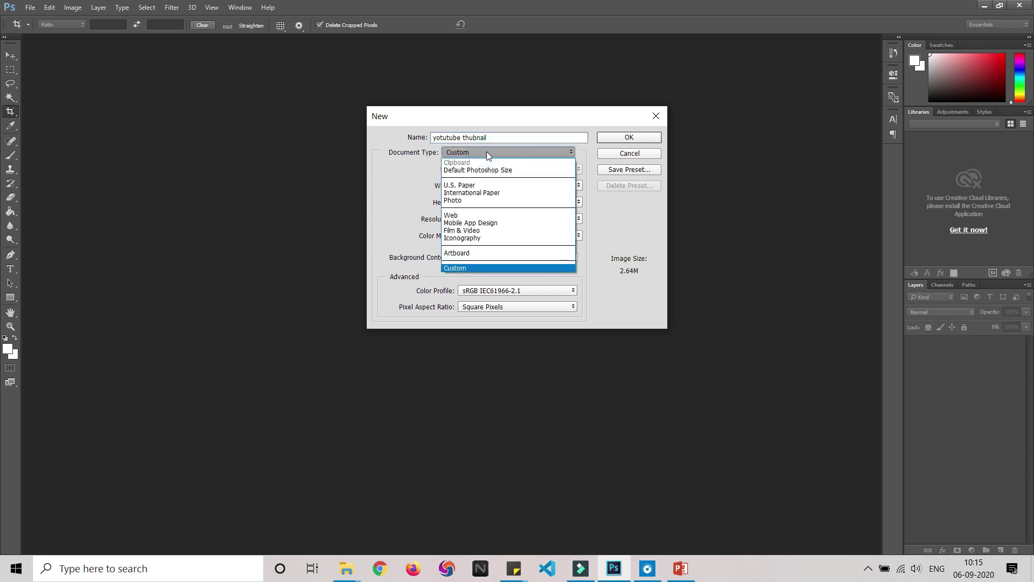
{"action": "left_click", "coordinate": [487, 152]}
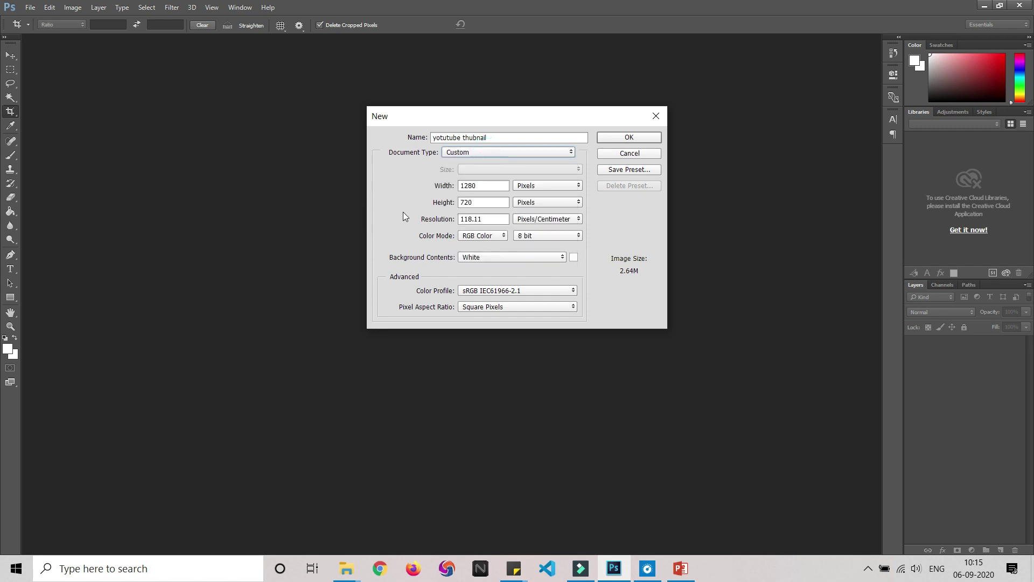
{"action": "left_click", "coordinate": [484, 185]}
{"action": "left_click", "coordinate": [543, 189]}
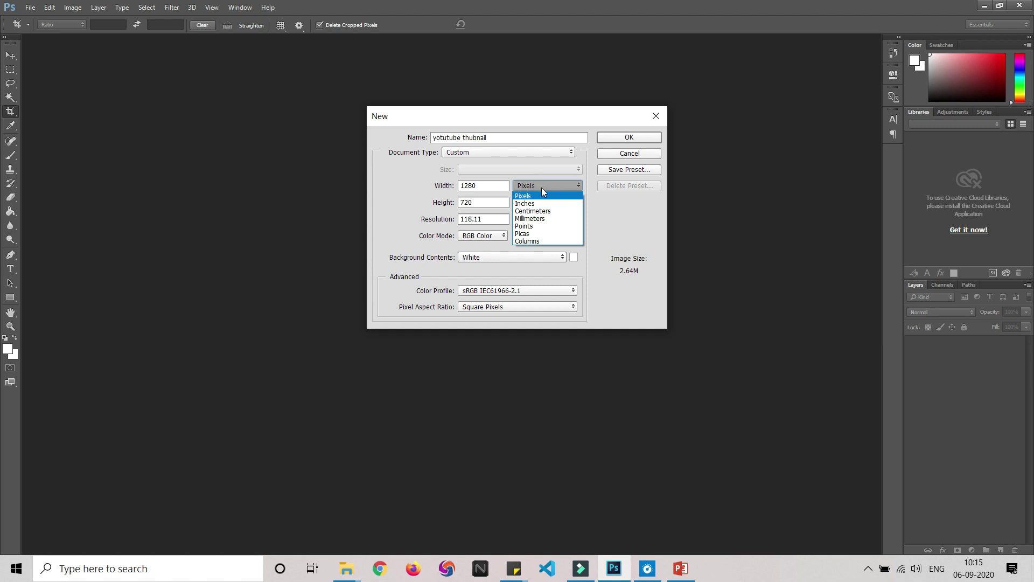
{"action": "left_click", "coordinate": [541, 187]}
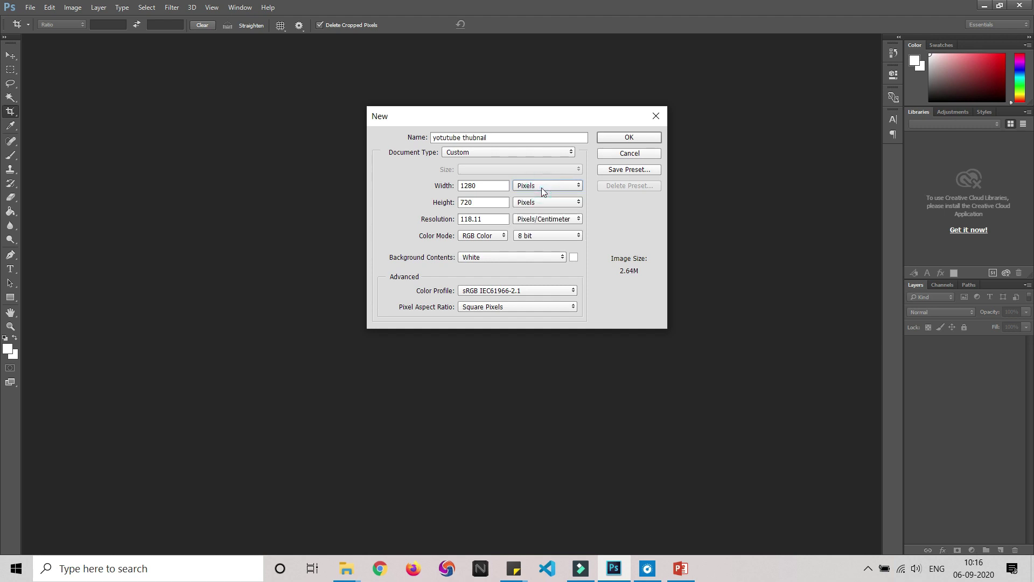
{"action": "left_click", "coordinate": [543, 189]}
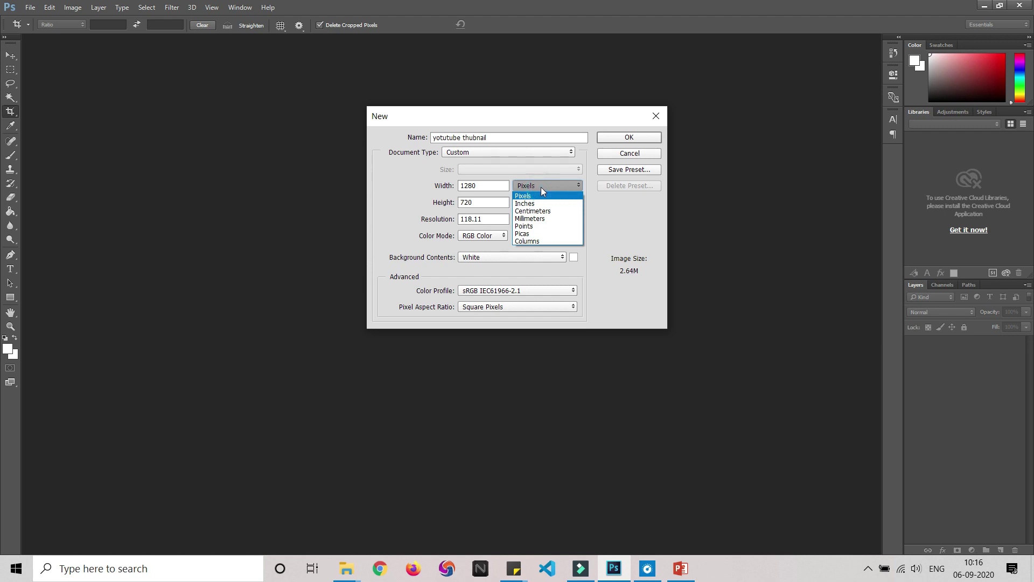
{"action": "left_click", "coordinate": [542, 190]}
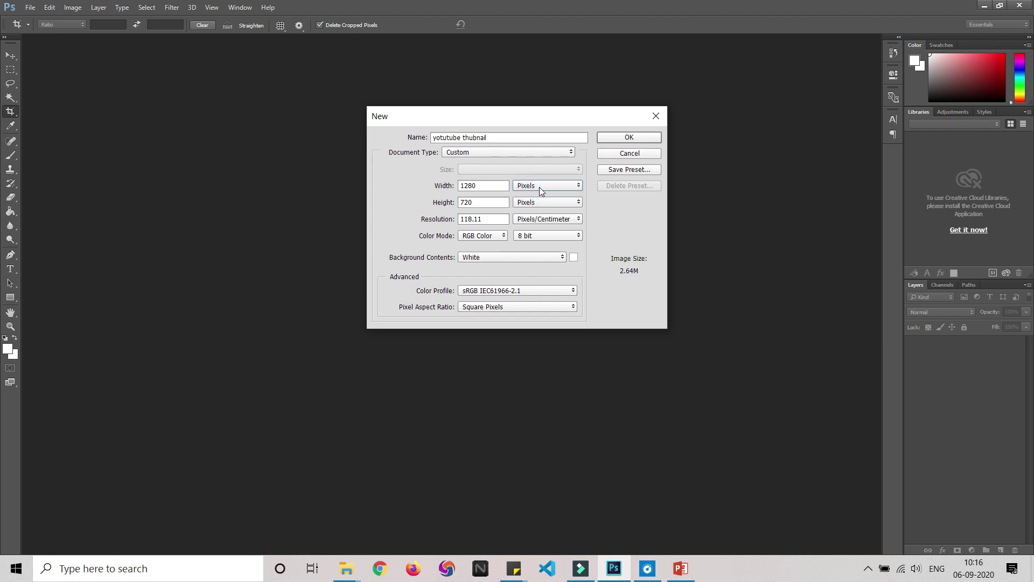
{"action": "left_click", "coordinate": [540, 189]}
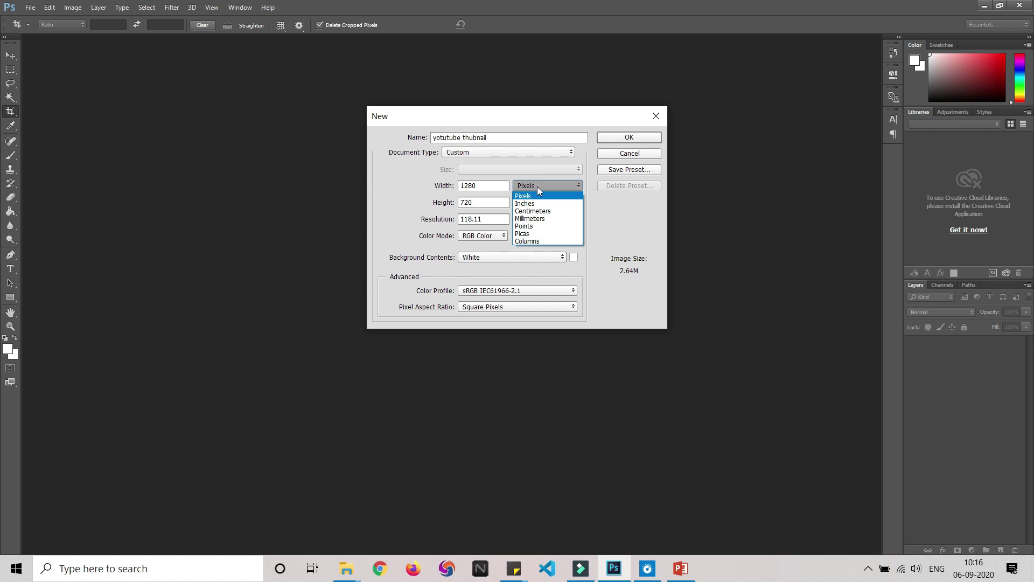
{"action": "left_click", "coordinate": [537, 186]}
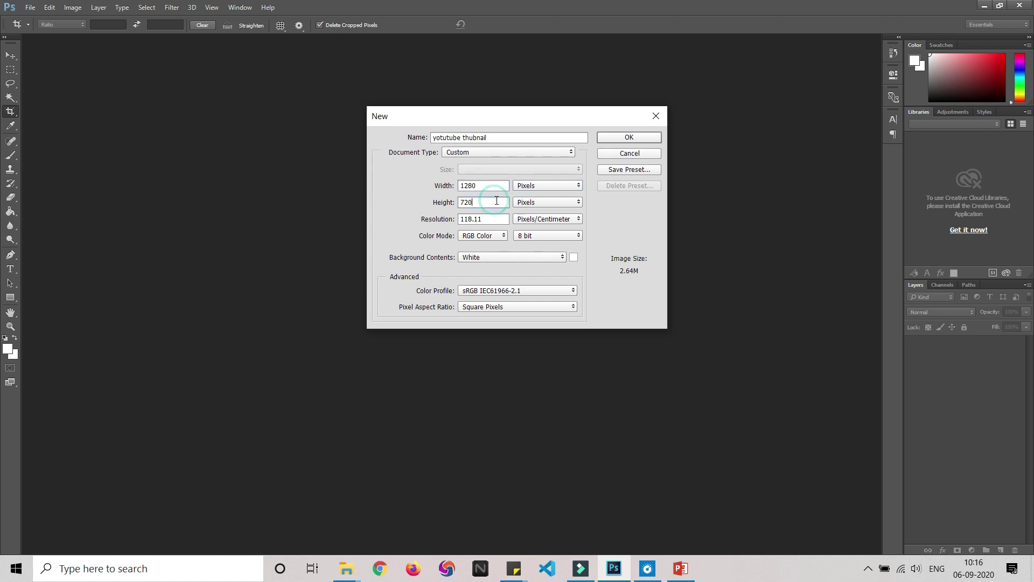
{"action": "left_click", "coordinate": [612, 138]}
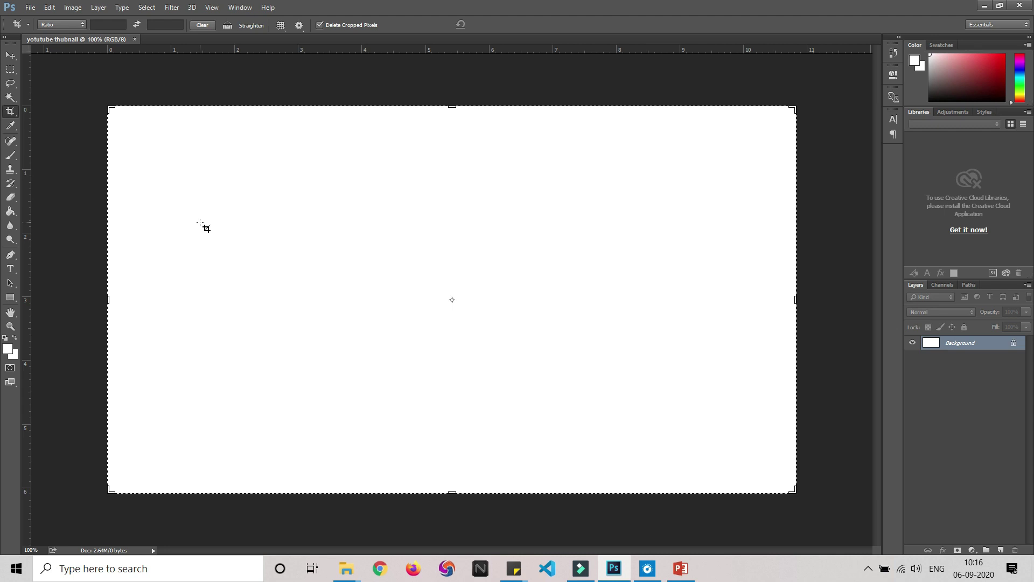
Save the blank 'yotutube thubnail' canvas as a JPEG file.
{"action": "left_click", "coordinate": [30, 7]}
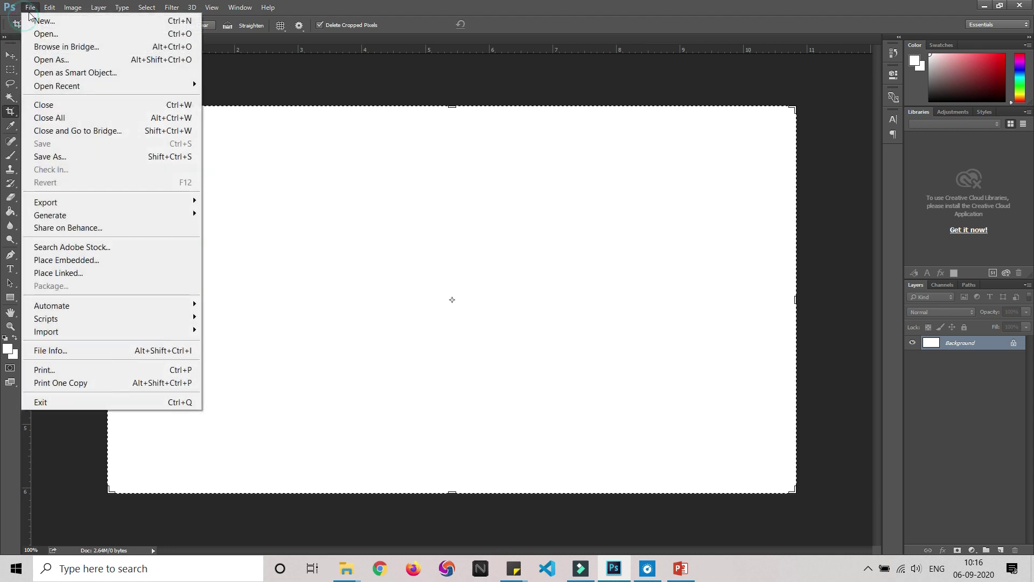
{"action": "left_click", "coordinate": [50, 157]}
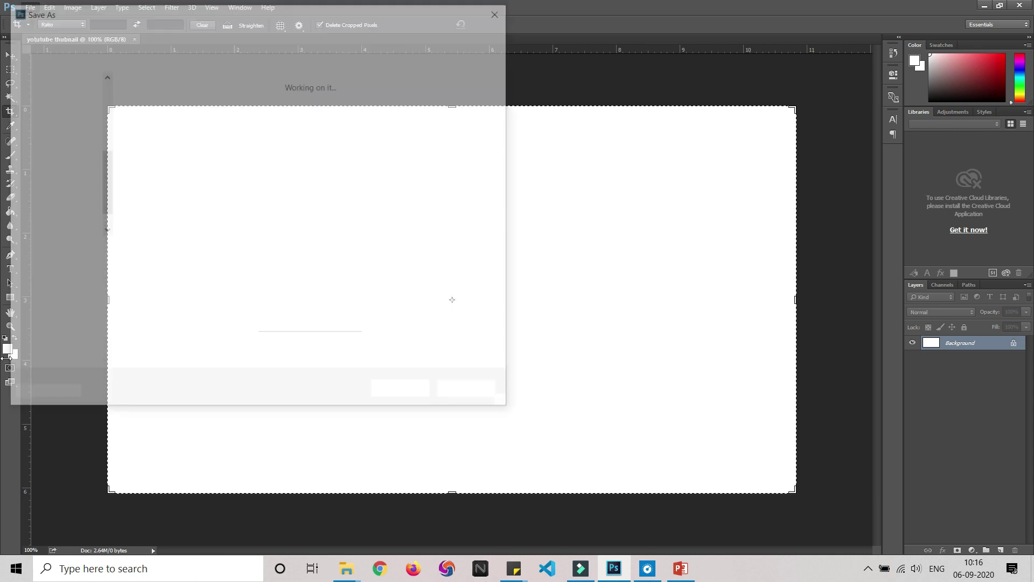
{"action": "left_click", "coordinate": [156, 269]}
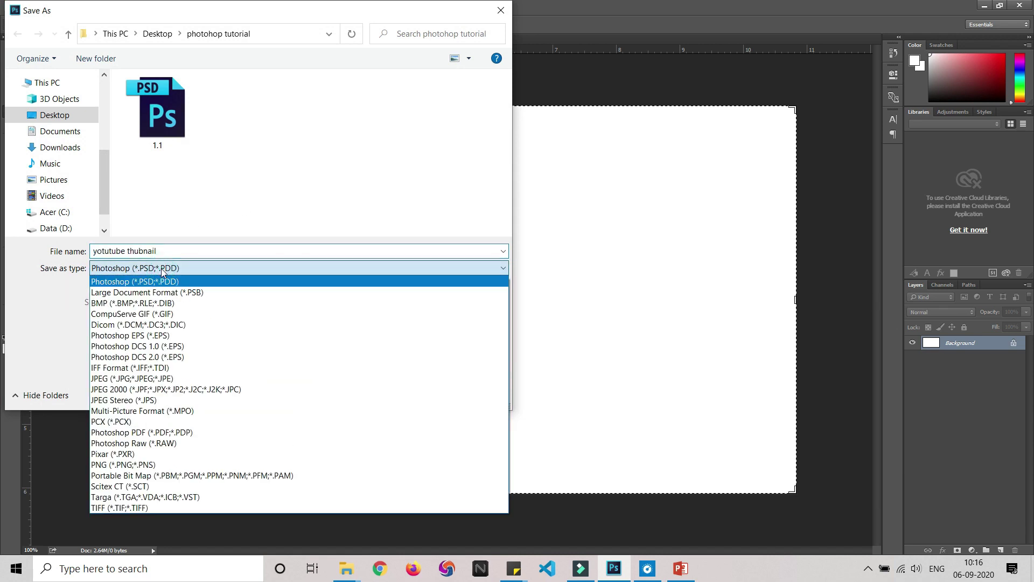
{"action": "left_click", "coordinate": [164, 378]}
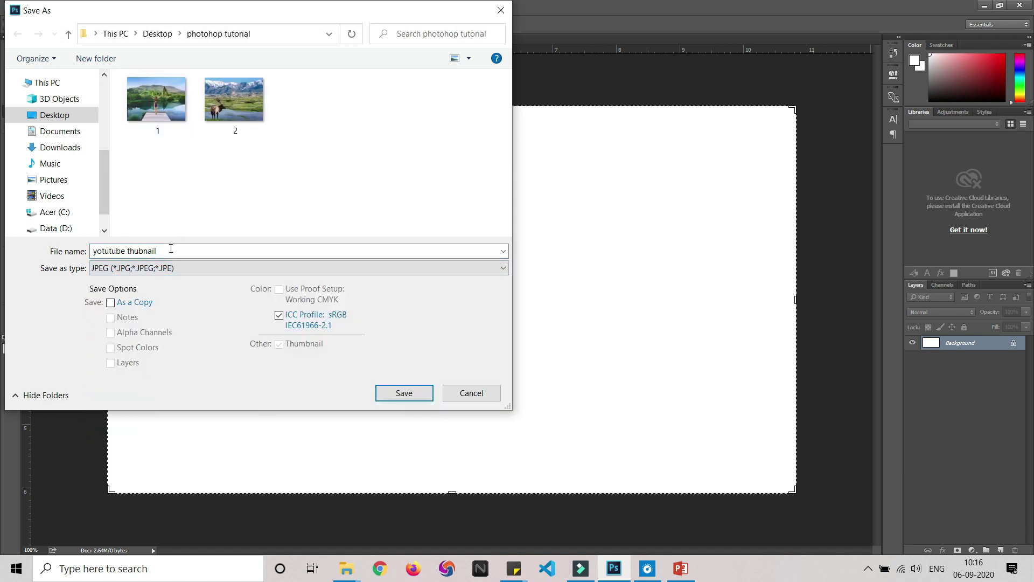
{"action": "left_click_drag", "start_coordinate": [94, 251], "coordinate": [172, 252]}
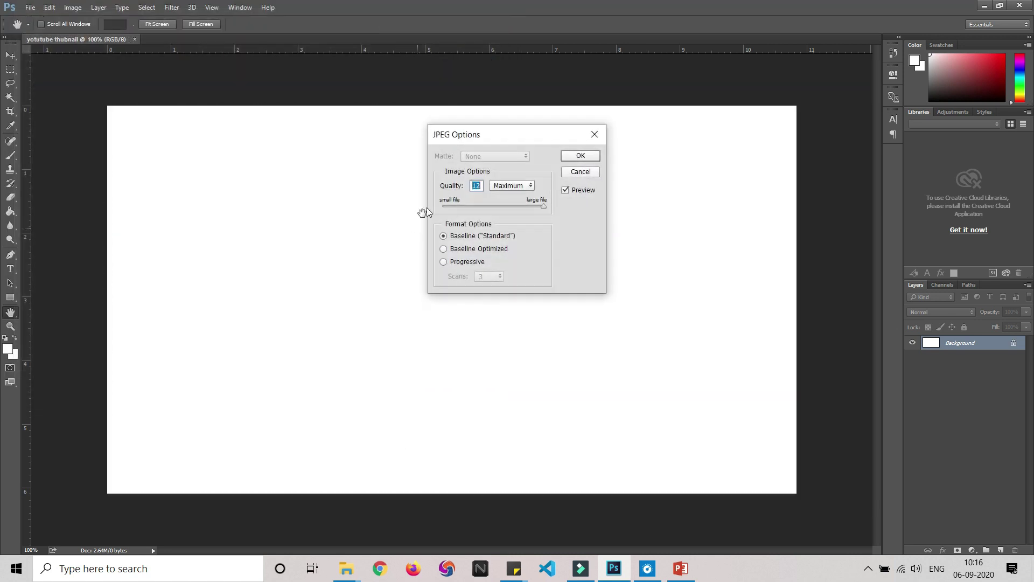
{"action": "left_click", "coordinate": [586, 155]}
Close the thumbnail document and delete the 'yotutube thubnail' JPEG from the photohop tutorial folder.
{"action": "left_click", "coordinate": [146, 40]}
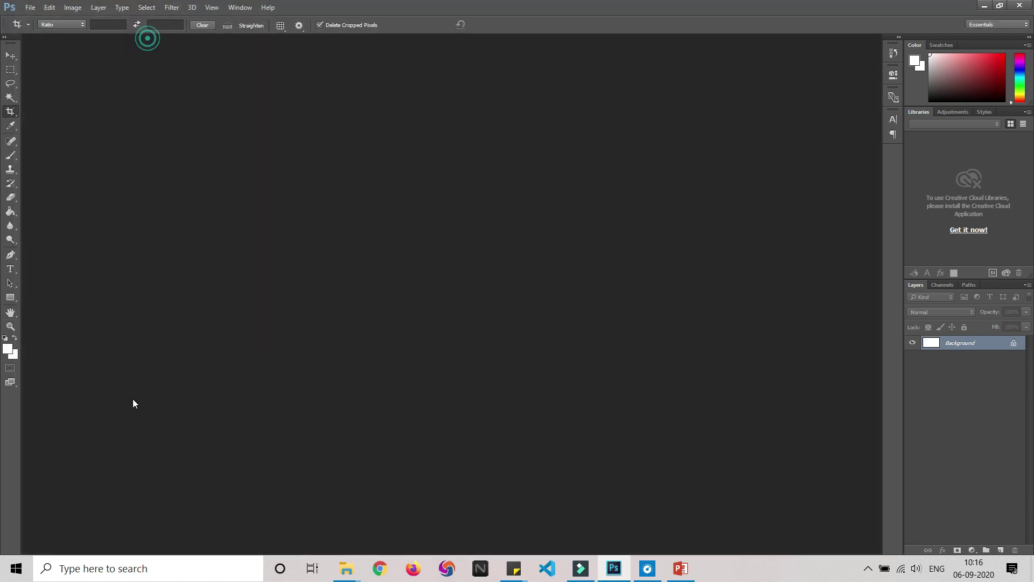
{"action": "left_click", "coordinate": [385, 509]}
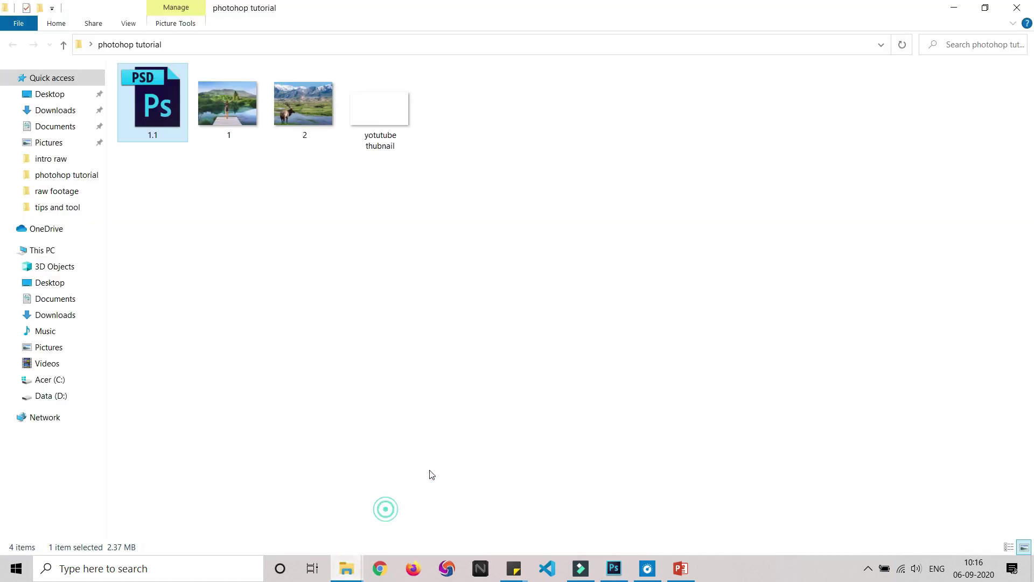
{"action": "left_click", "coordinate": [406, 316]}
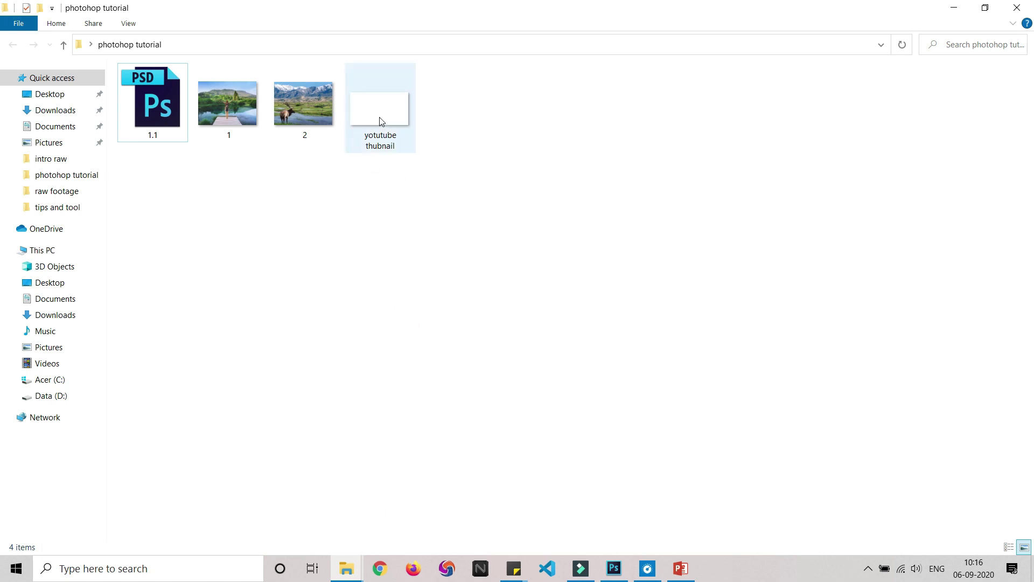
{"action": "mouse_move", "coordinate": [380, 113]}
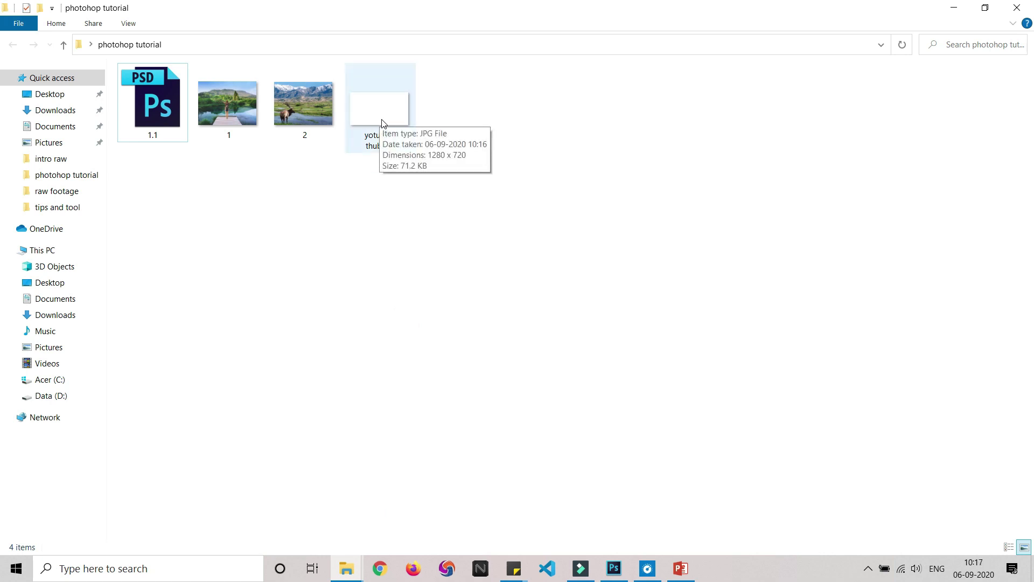
{"action": "left_click", "coordinate": [386, 117]}
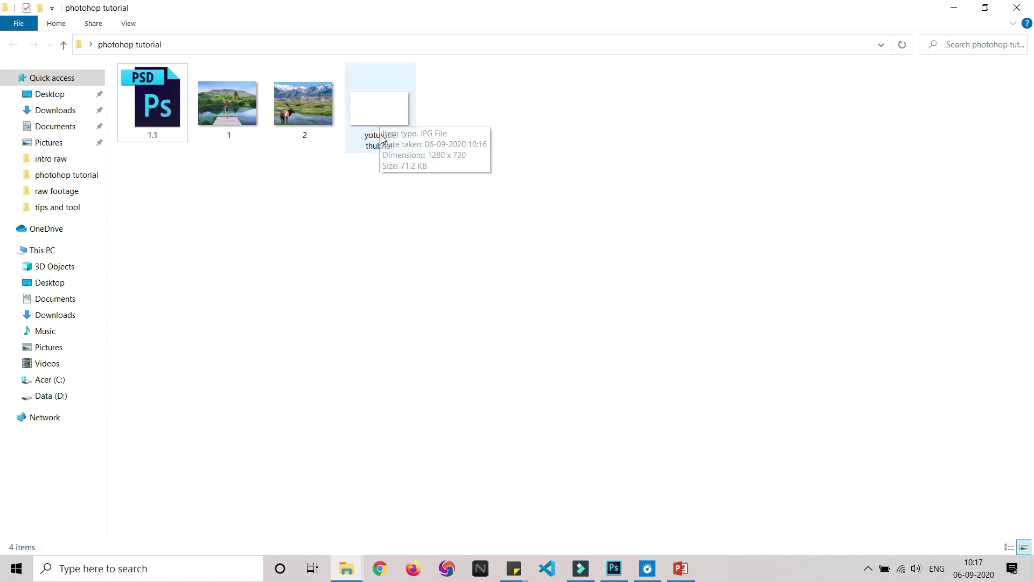
{"action": "key", "text": "Delete"}
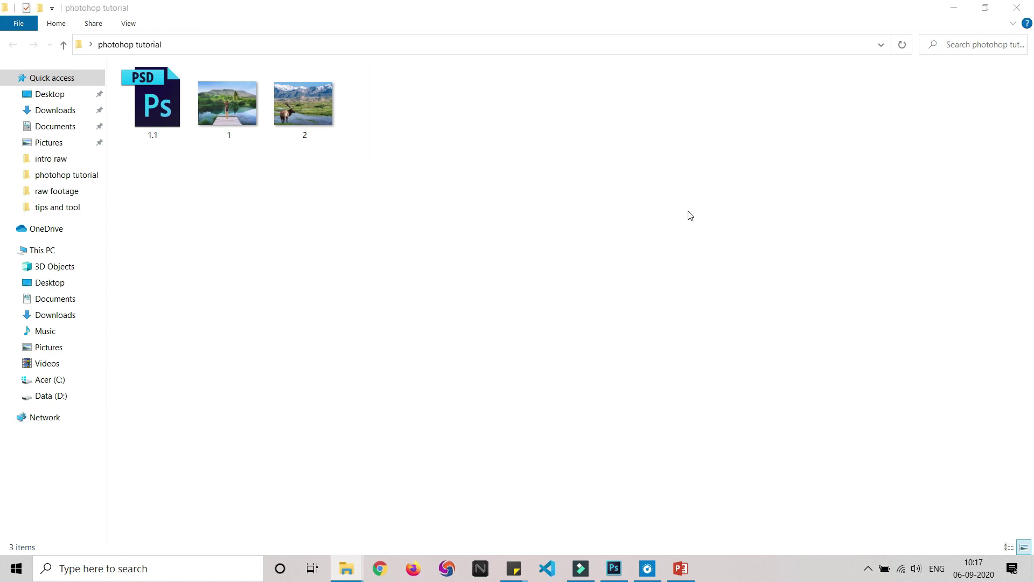